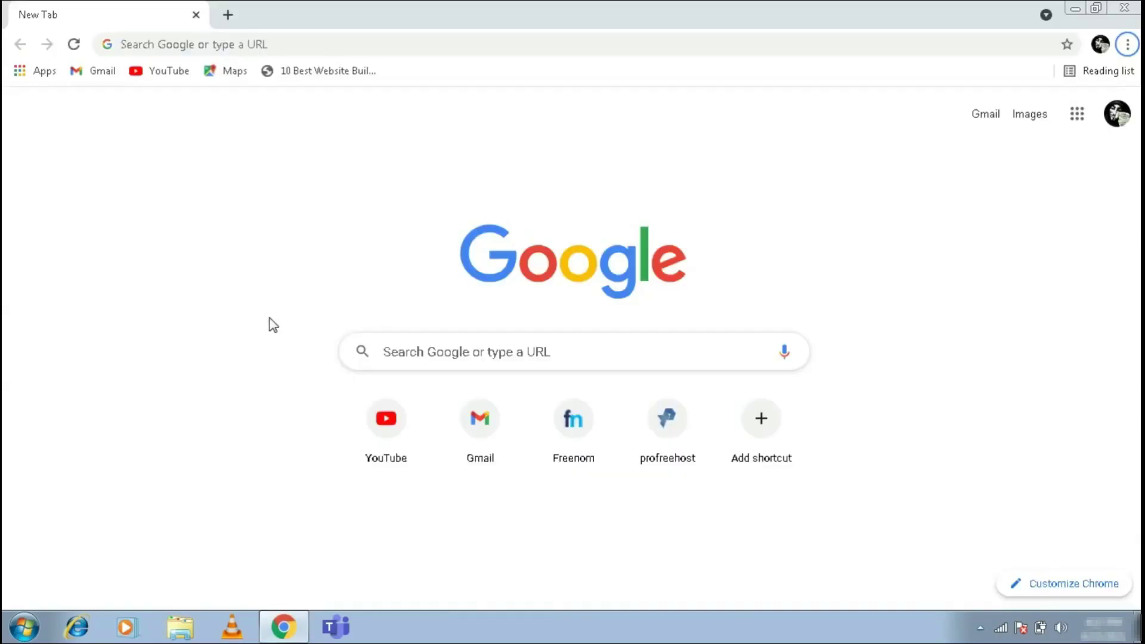
- Search Google for 'virtulbox' to find the official Oracle VM VirtualBox site
left_click(345, 51)
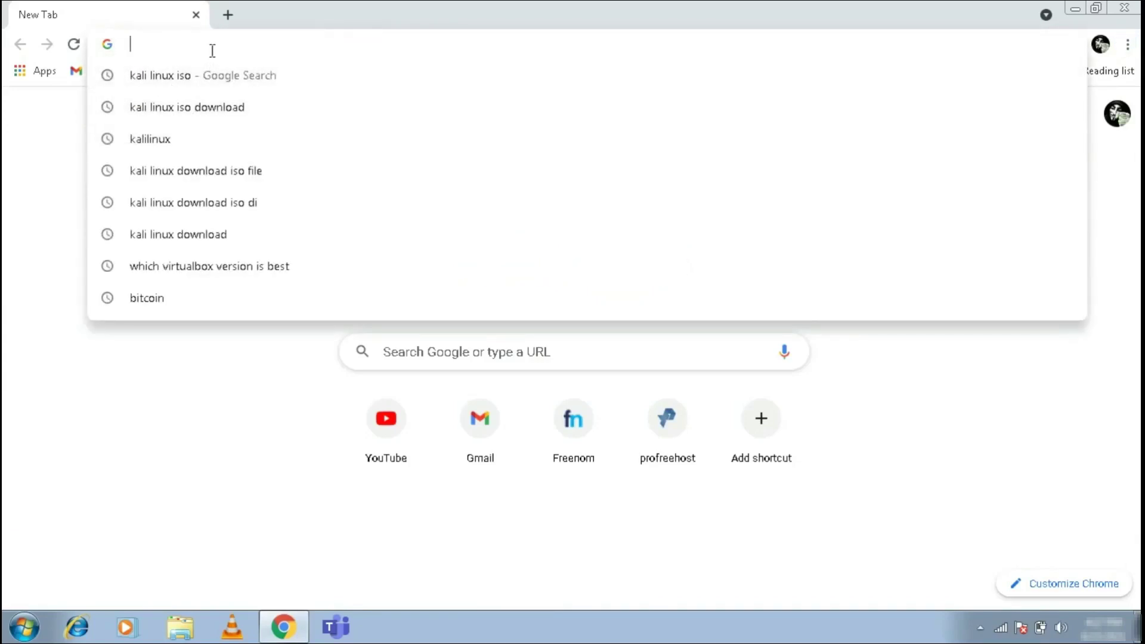
type("v")
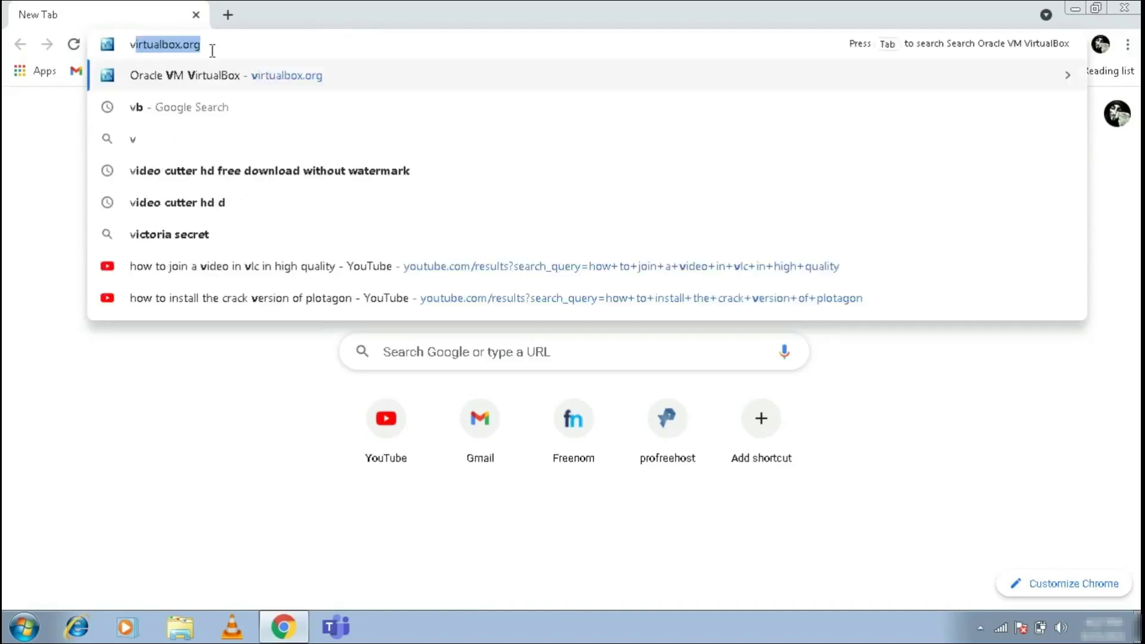
type("irtulbox")
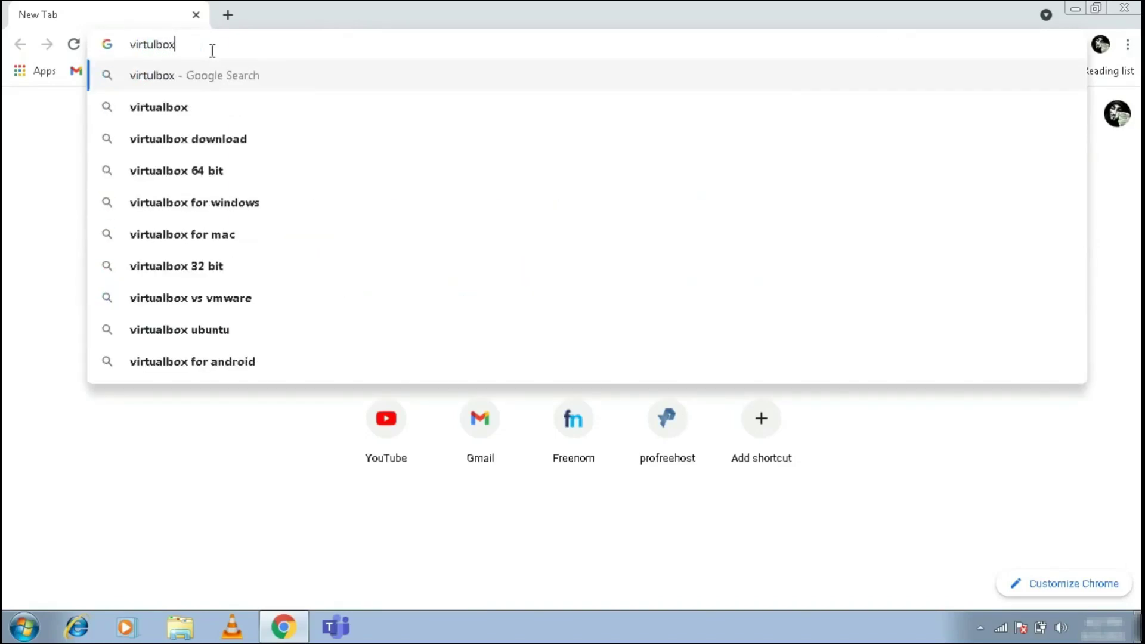
key("Return")
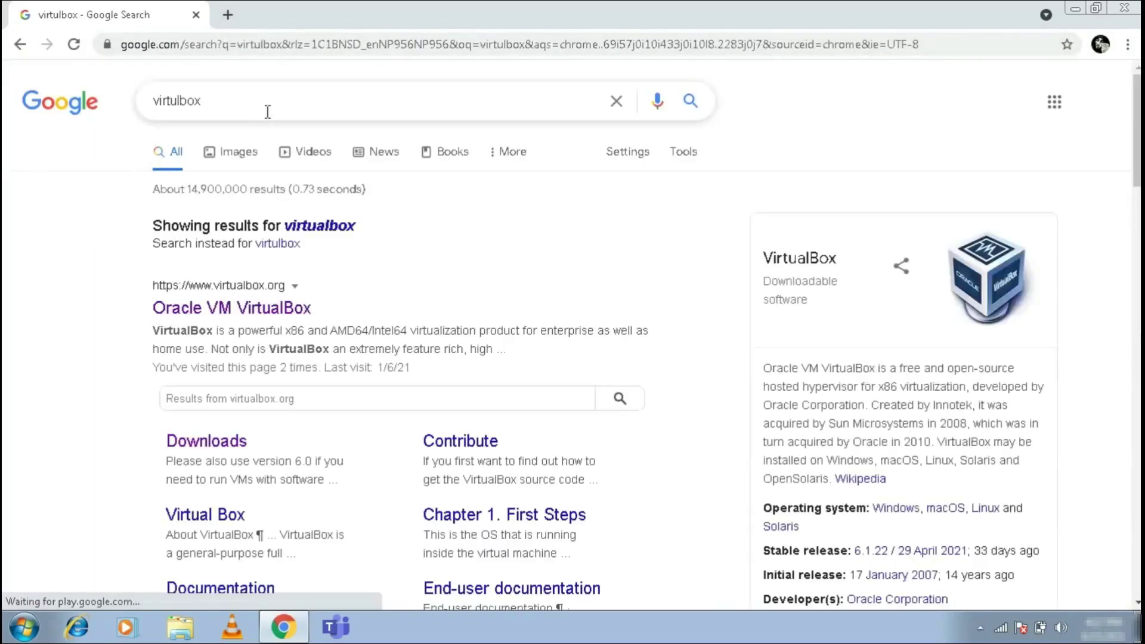
left_click_drag(285, 308, 143, 286)
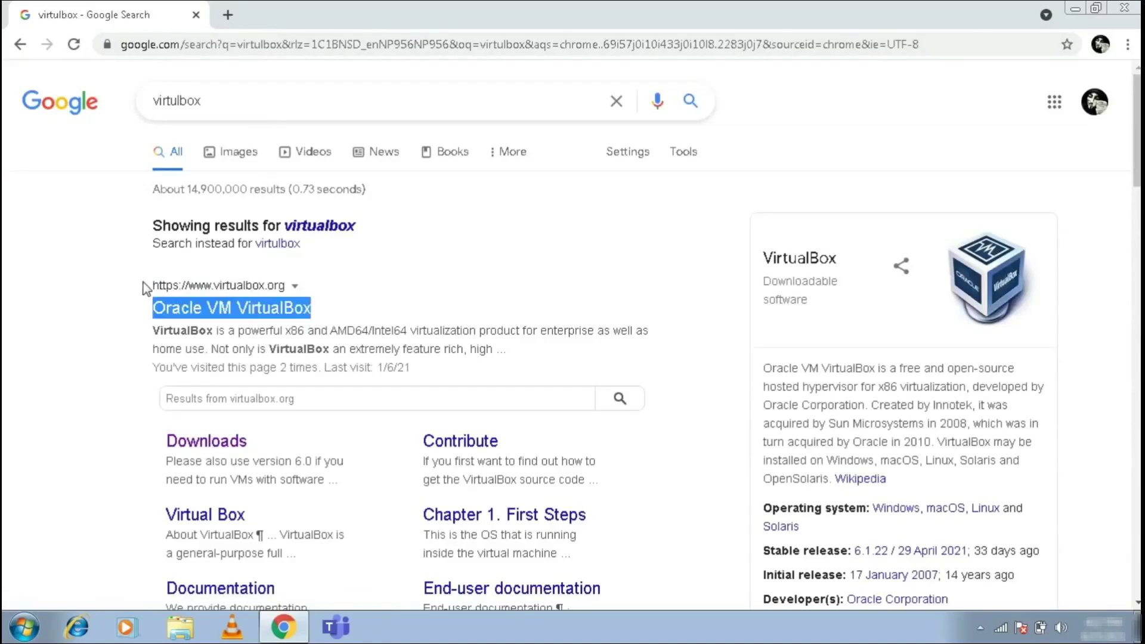
- Open virtualbox.org and go to the Download VirtualBox 6.1 page
left_click(215, 310)
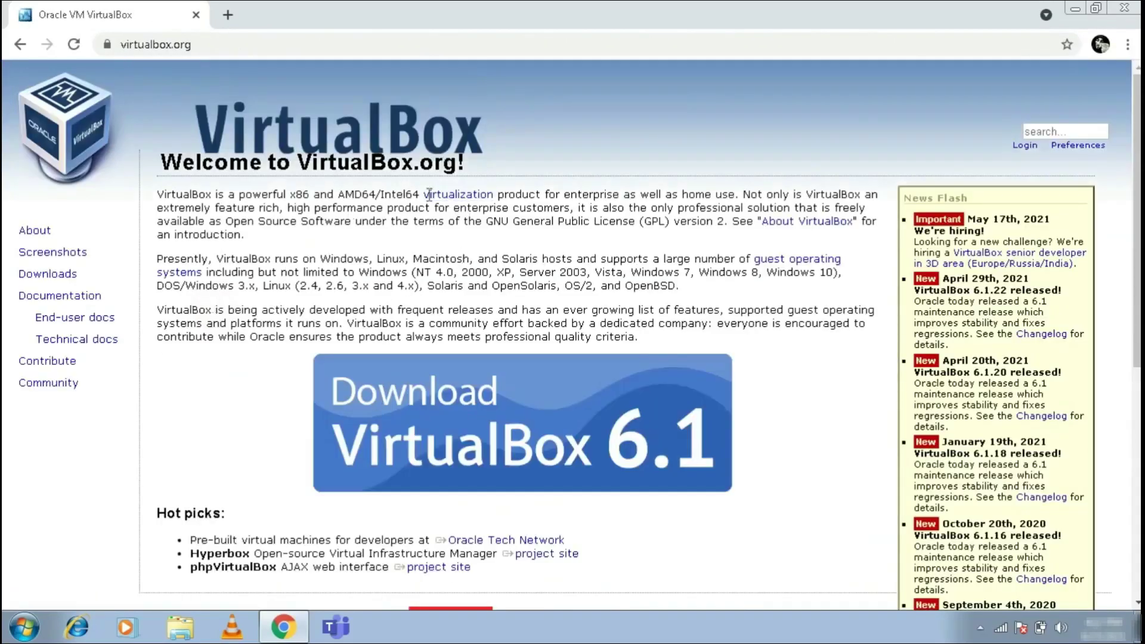
left_click_drag(319, 374, 514, 462)
left_click(514, 462)
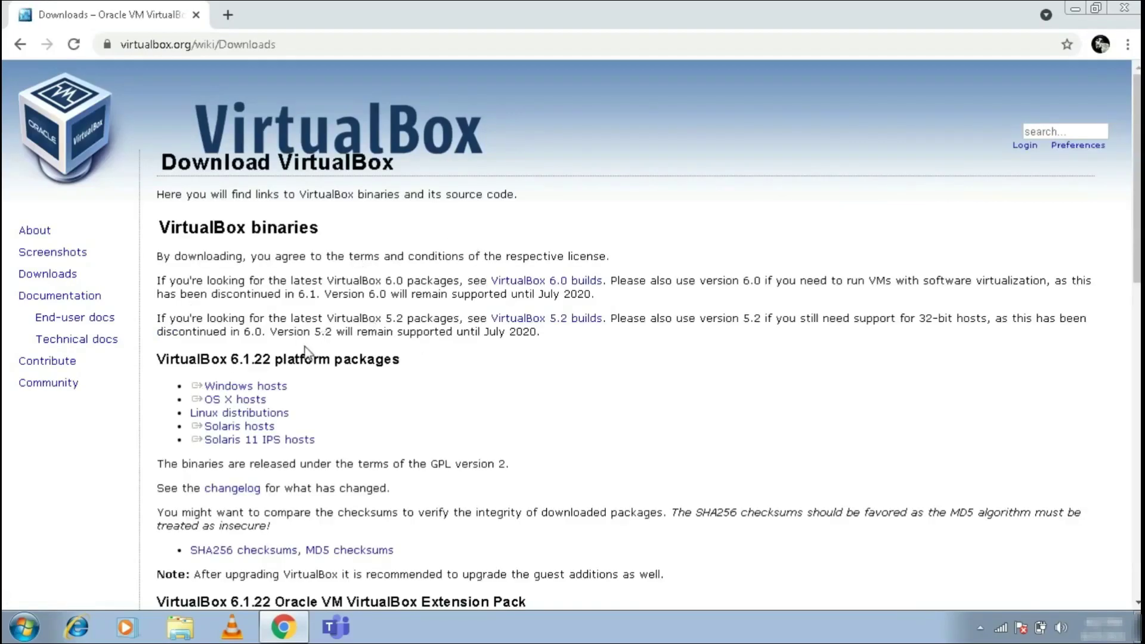
- Start the Windows hosts installer download, then cancel it and minimize Chrome
left_click(239, 386)
left_click(262, 389)
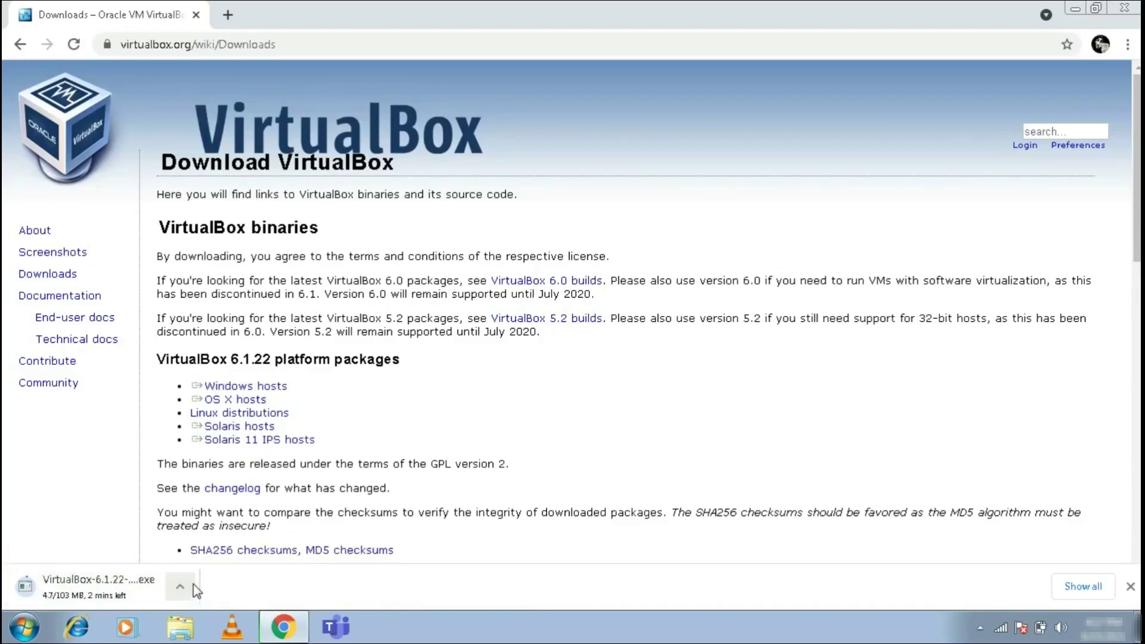
left_click(193, 584)
left_click(200, 557)
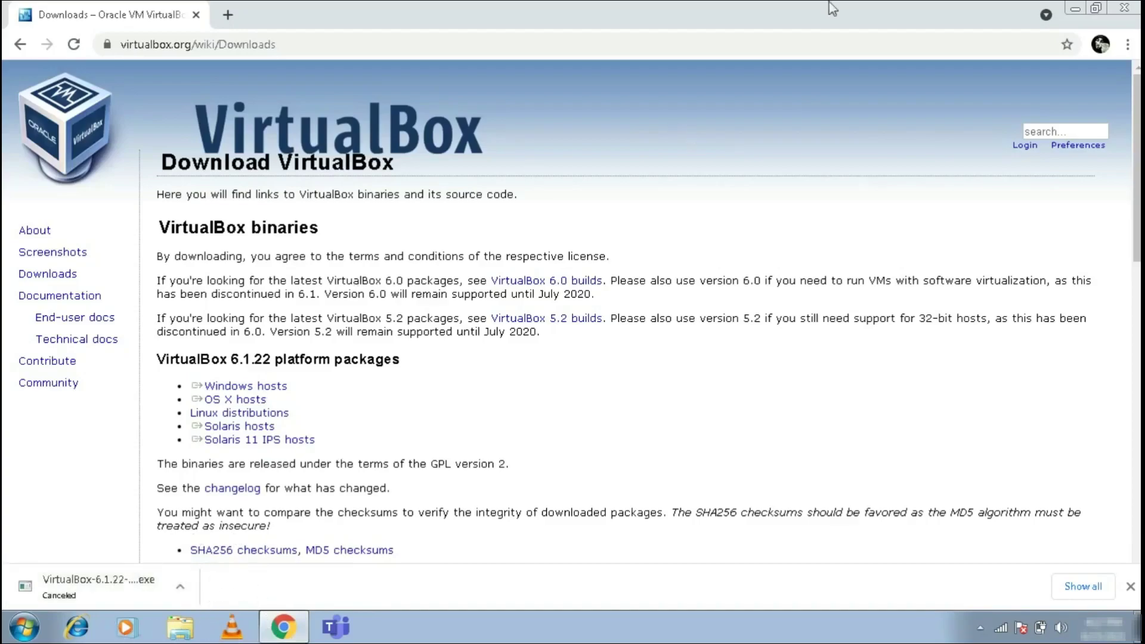
left_click(1075, 8)
- Launch the VirtualBox 6.1.22 installer, allow it to run, and pass the welcome page
double_click(167, 127)
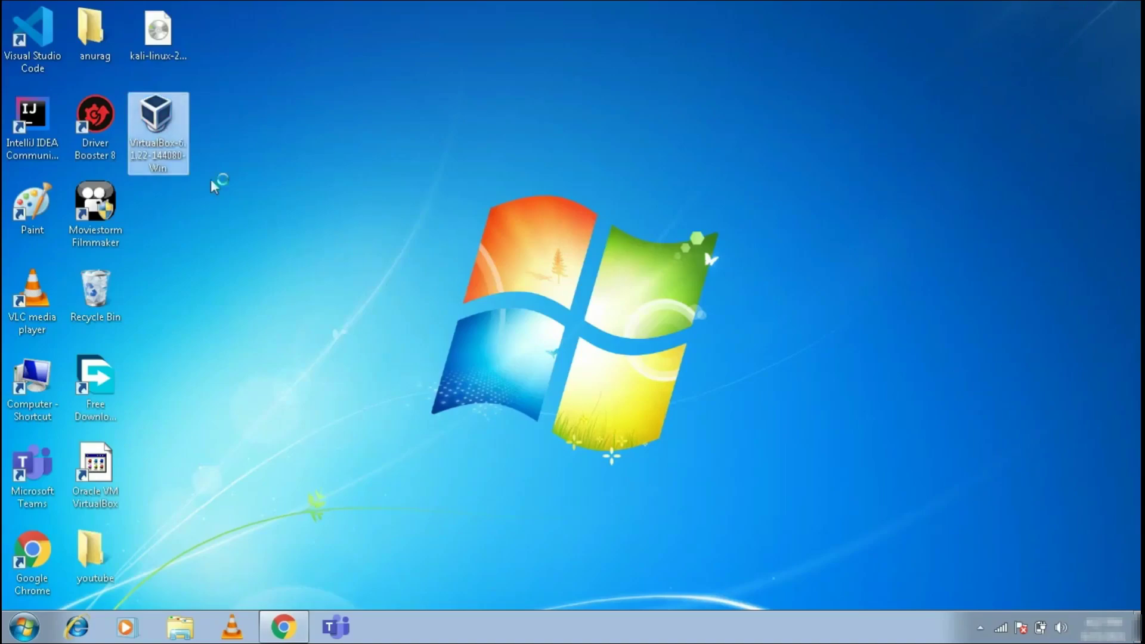
right_click(342, 296)
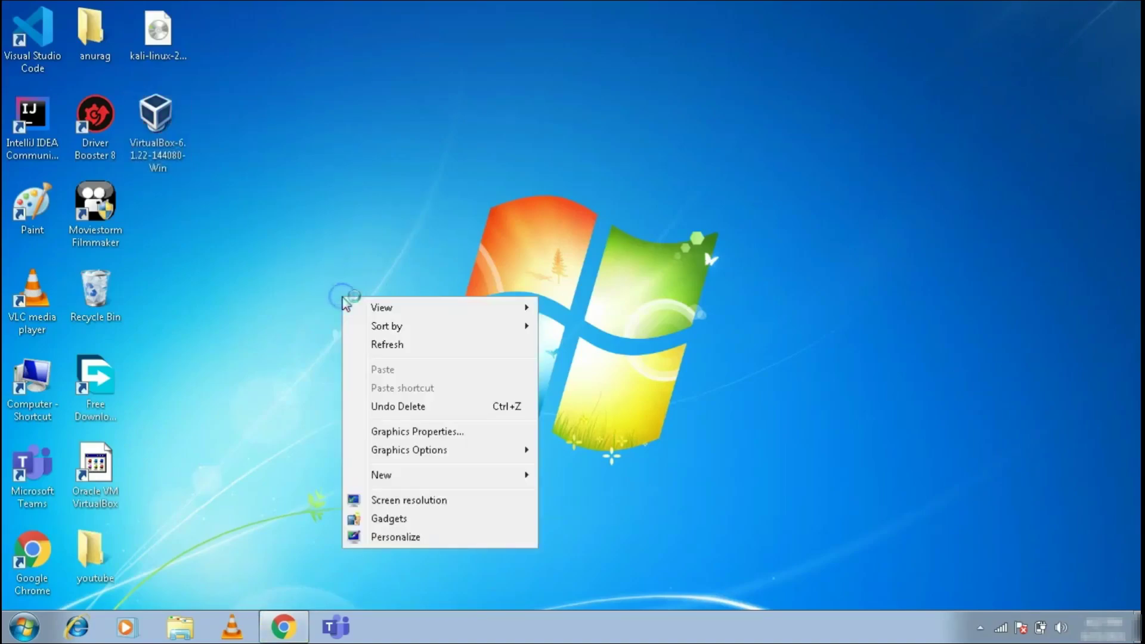
left_click(392, 341)
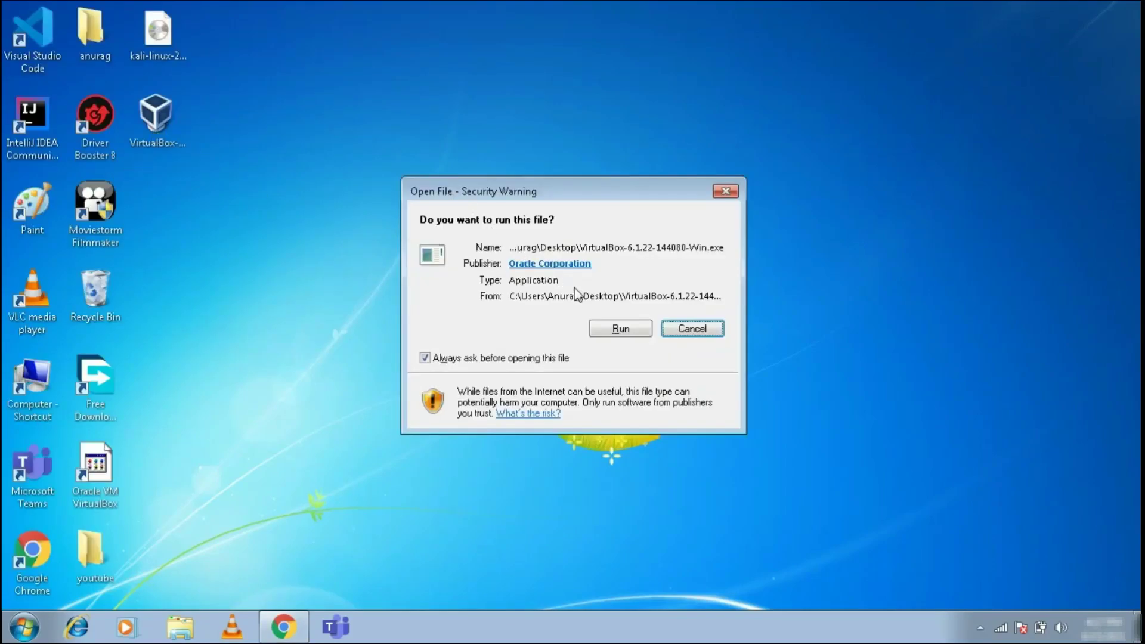
left_click(608, 329)
right_click(335, 219)
left_click(380, 266)
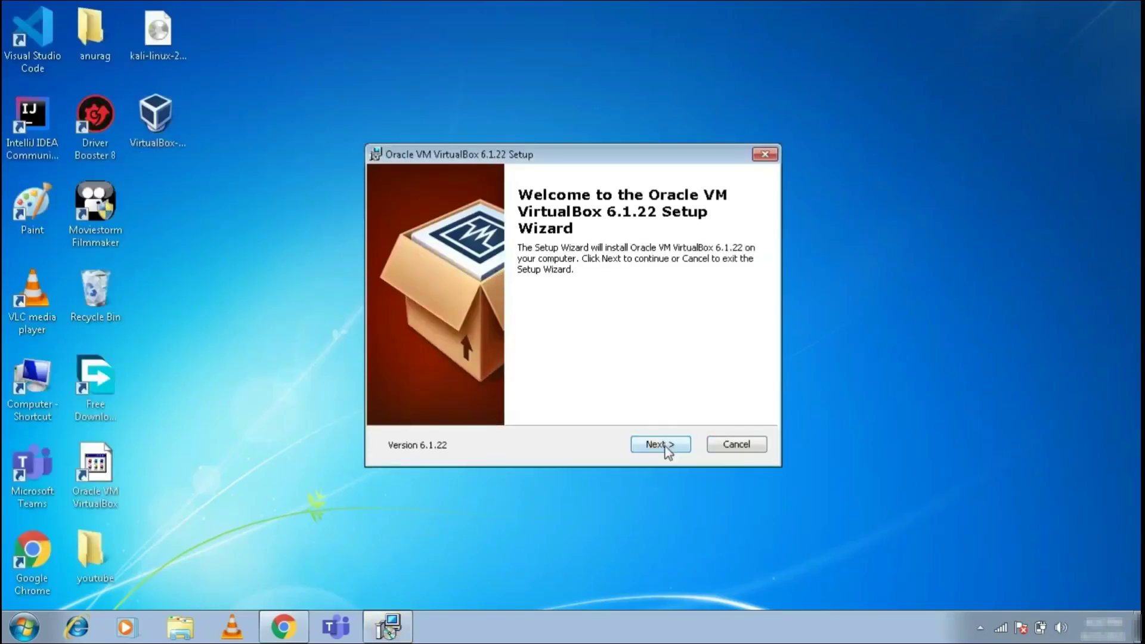
left_click(665, 448)
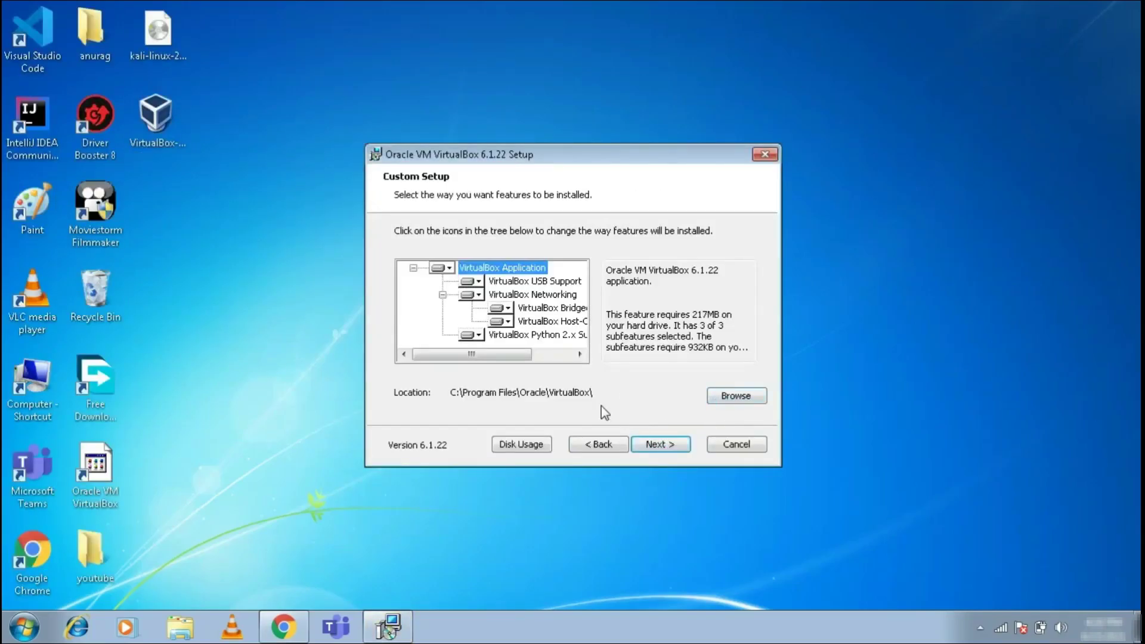
- Set the installation folder to A:\Virtual Box\
left_click(735, 395)
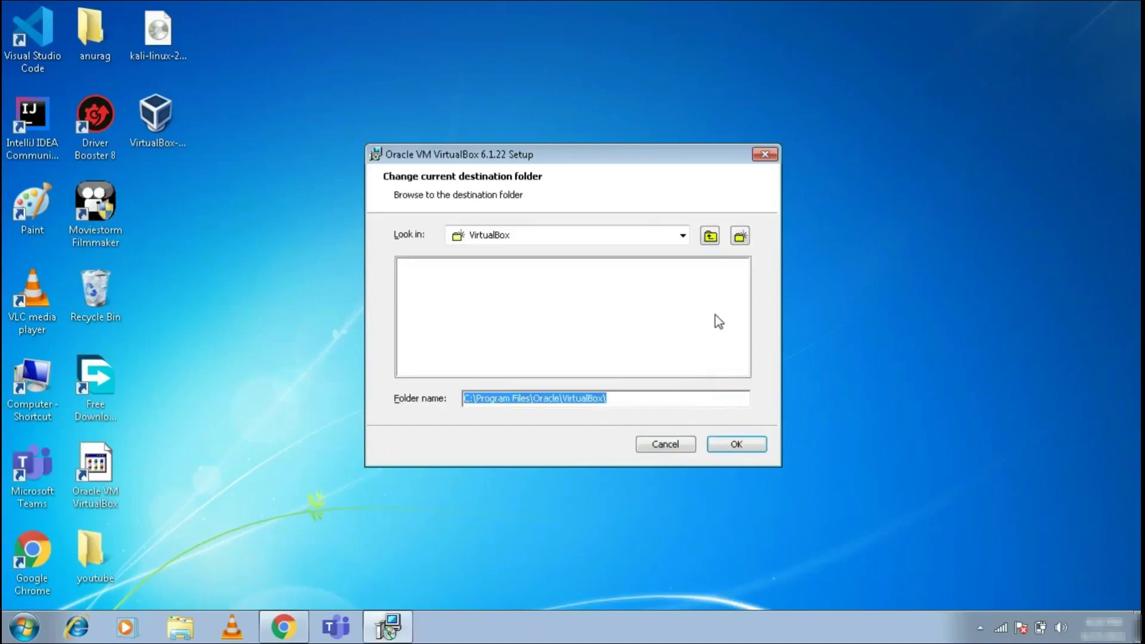
left_click(682, 236)
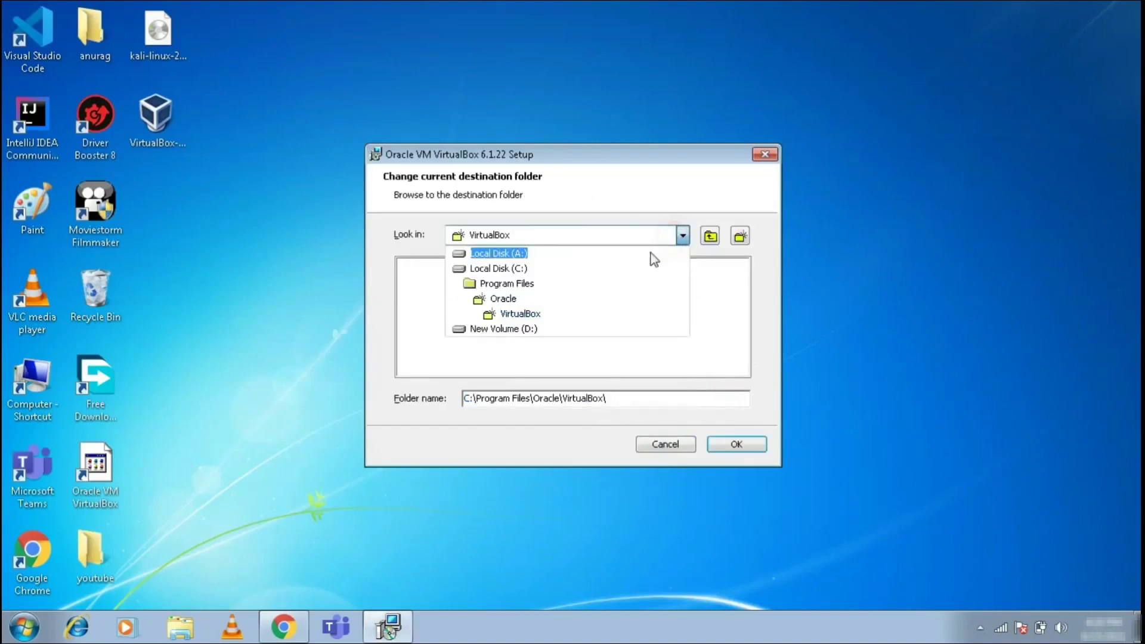
left_click(556, 257)
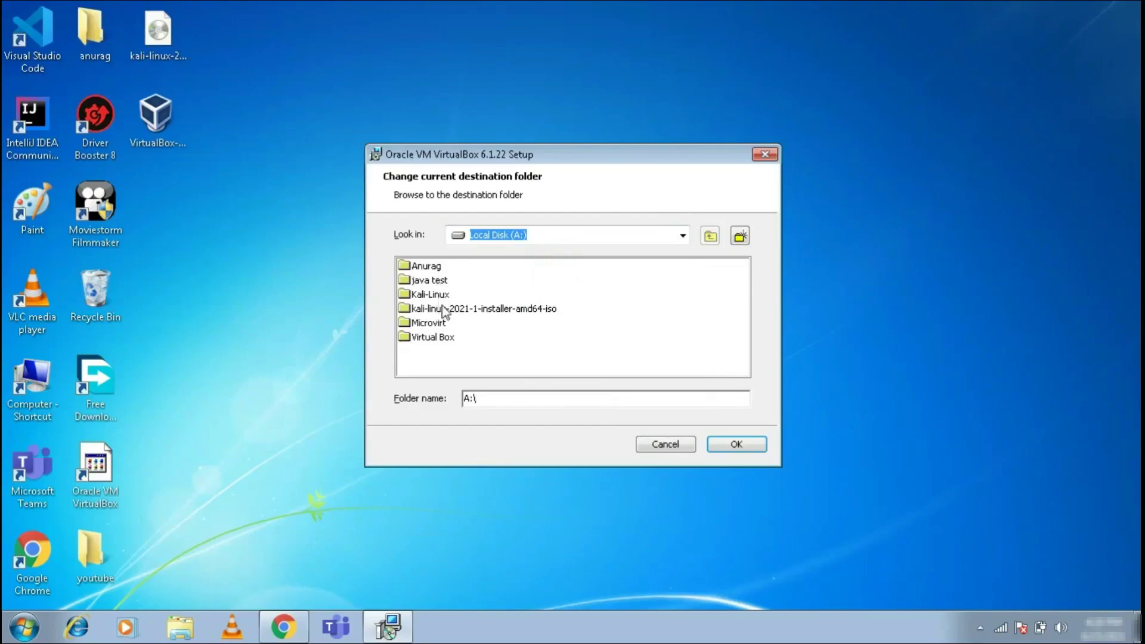
left_click(449, 337)
left_click(724, 444)
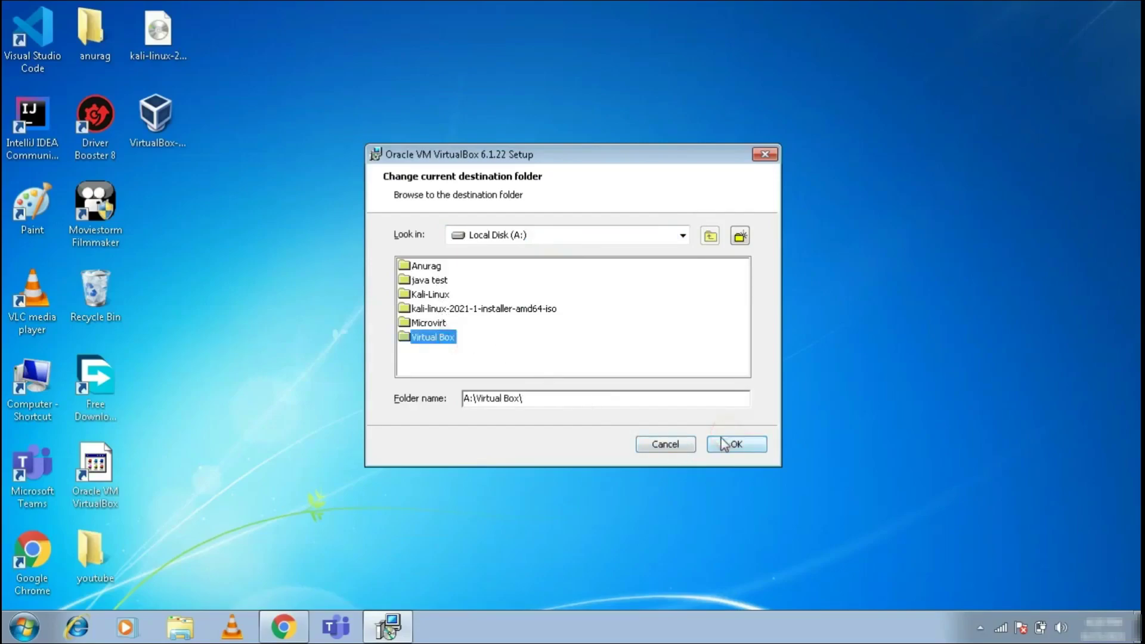
- Keep the default shortcut options, accept the network interfaces warning, and start installing
left_click(661, 446)
left_click(667, 447)
left_click(668, 446)
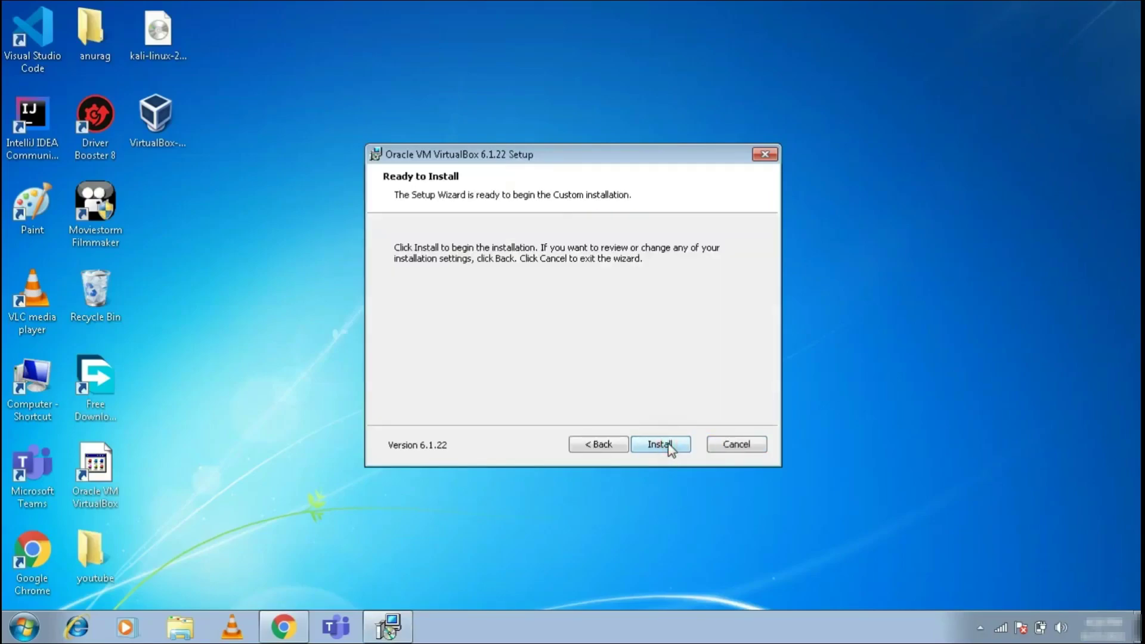
left_click(669, 447)
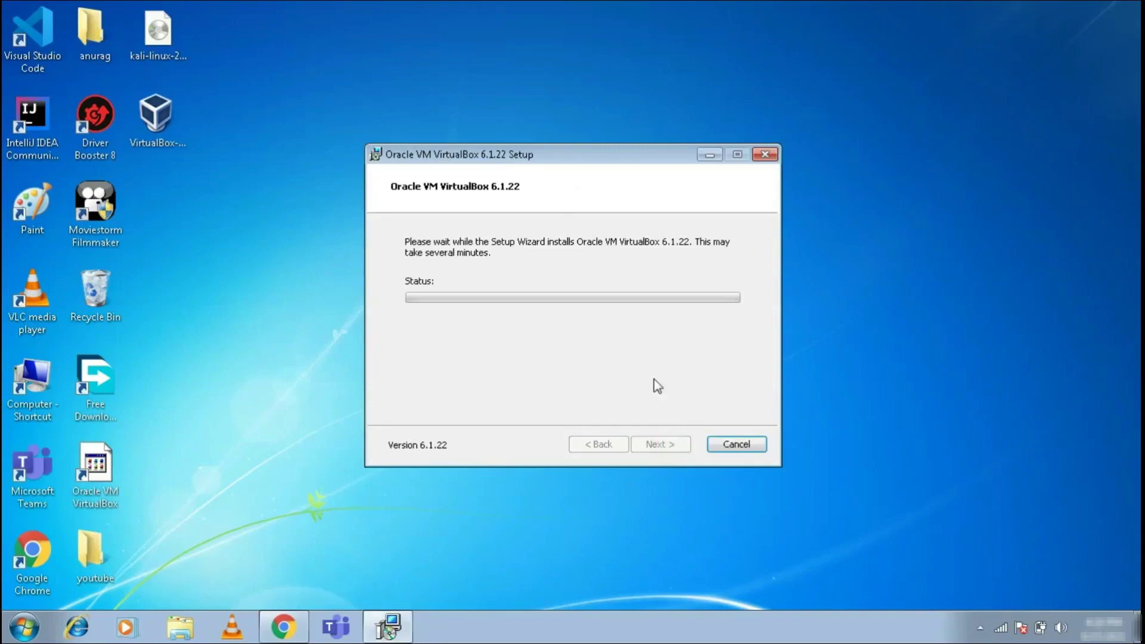
- Move the setup window aside while files copy, then return to Chrome's VirtualBox download page
left_click_drag(544, 162, 456, 150)
right_click(477, 56)
left_click(500, 102)
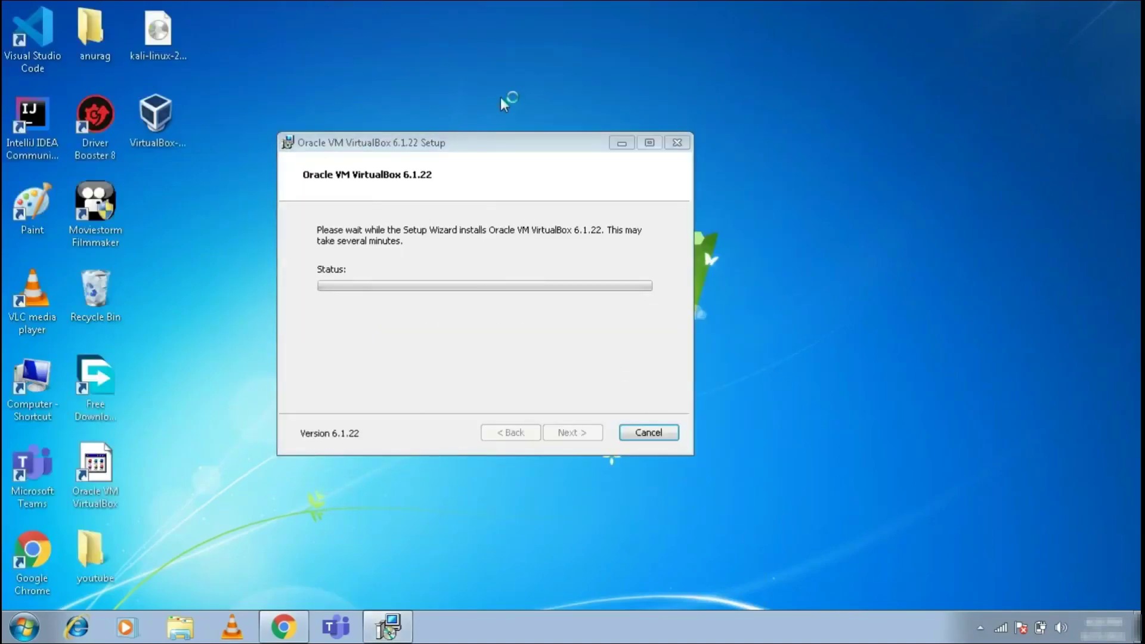
right_click(530, 55)
left_click(559, 104)
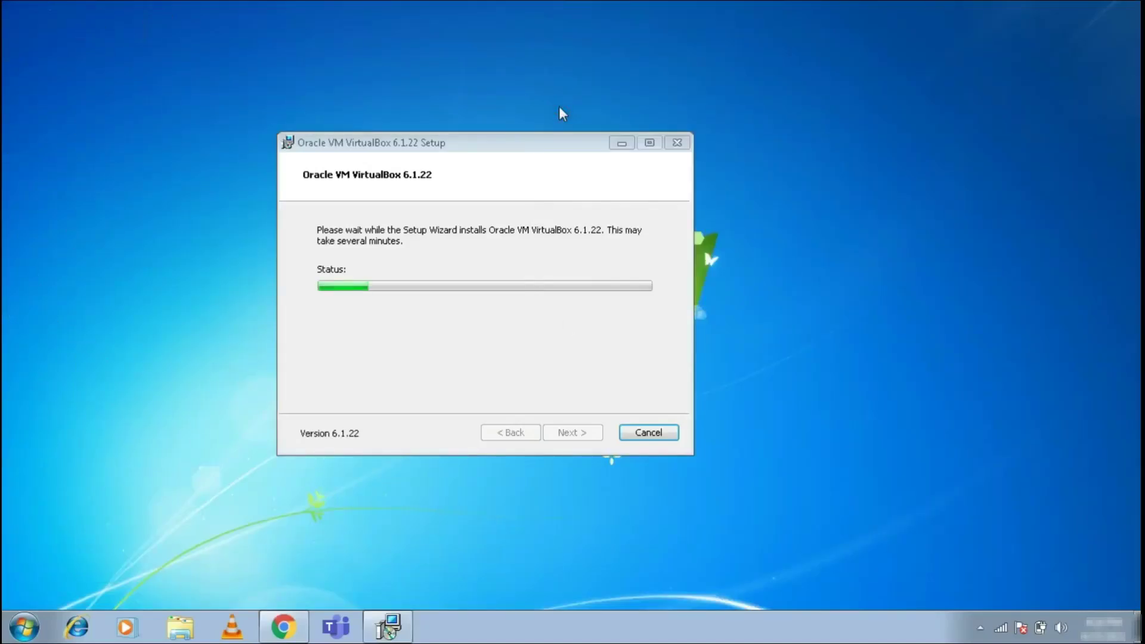
left_click_drag(563, 139, 518, 68)
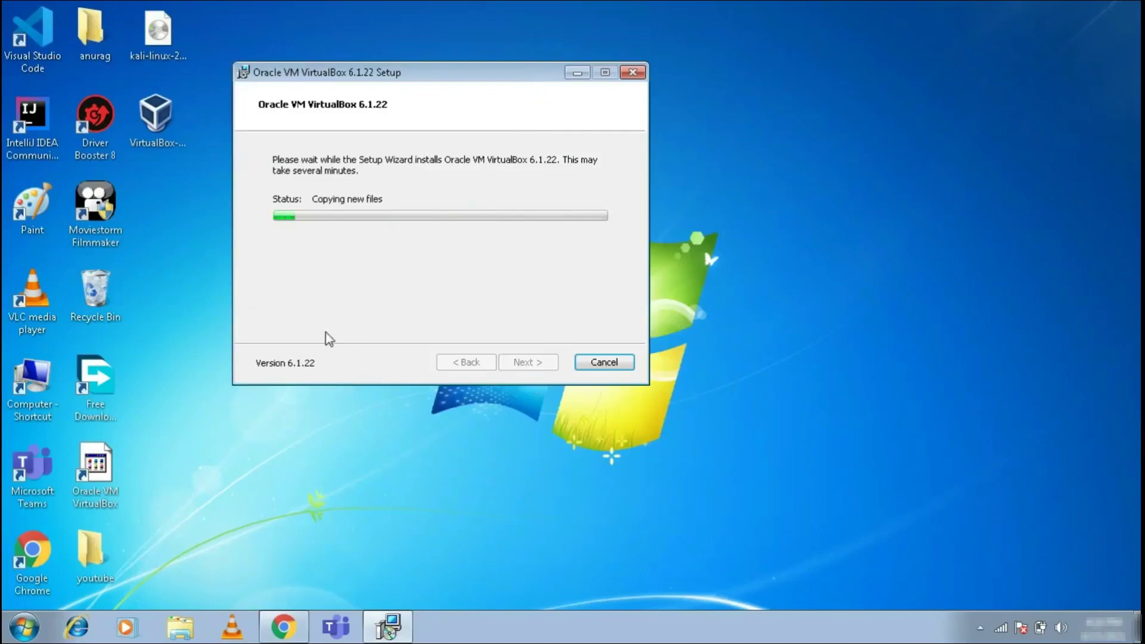
left_click(292, 636)
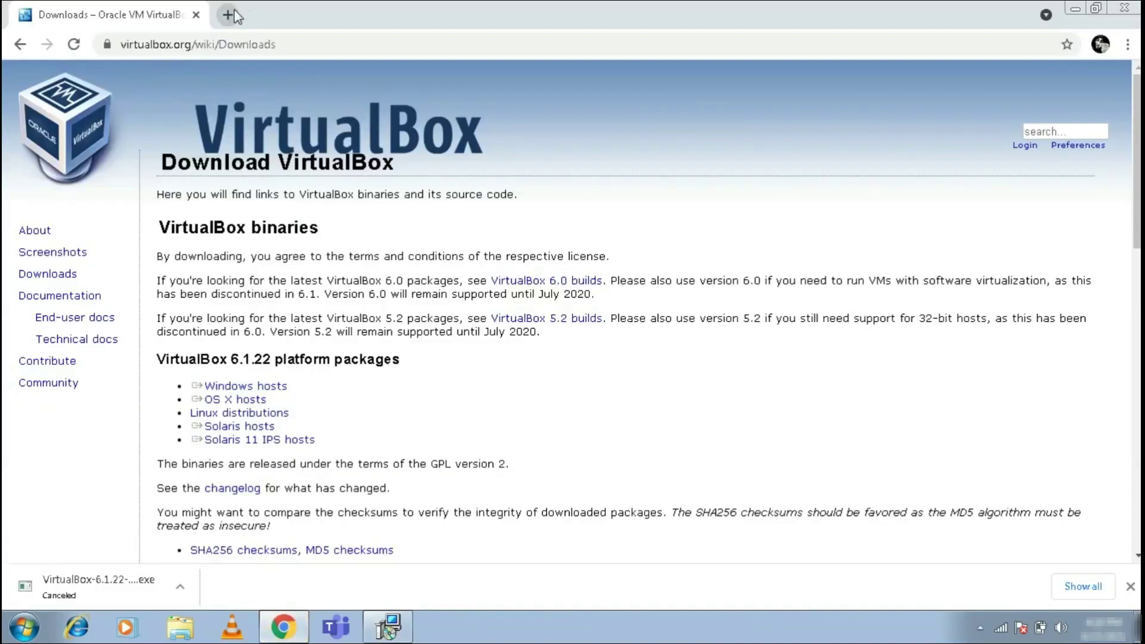
- Search Google for 'kali linux download' in a new tab
left_click(231, 14)
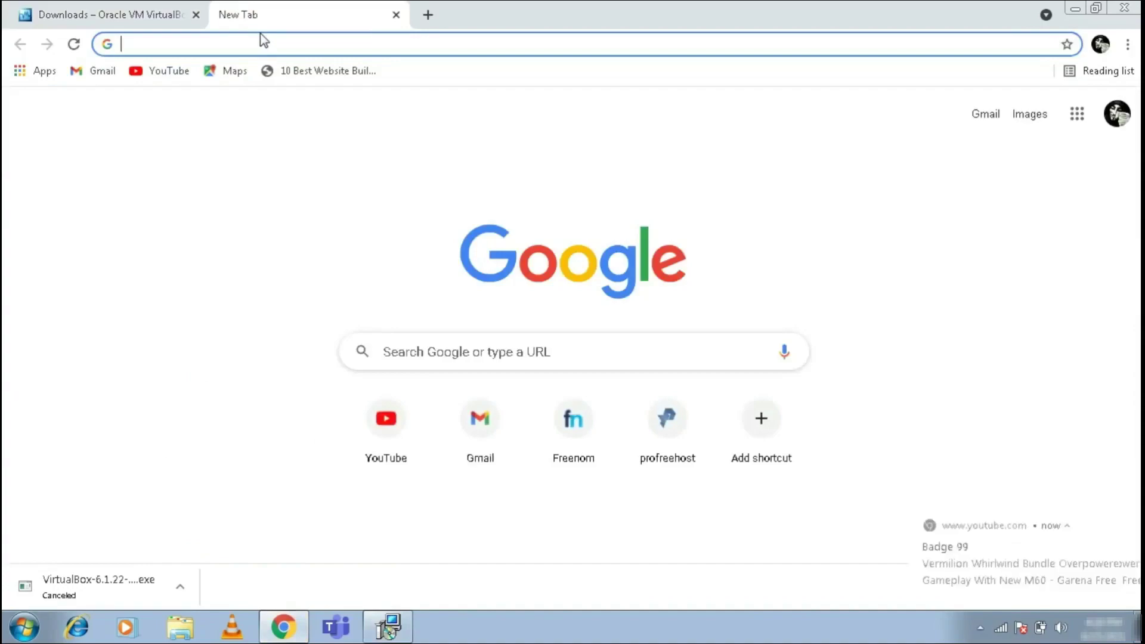
type("kali l")
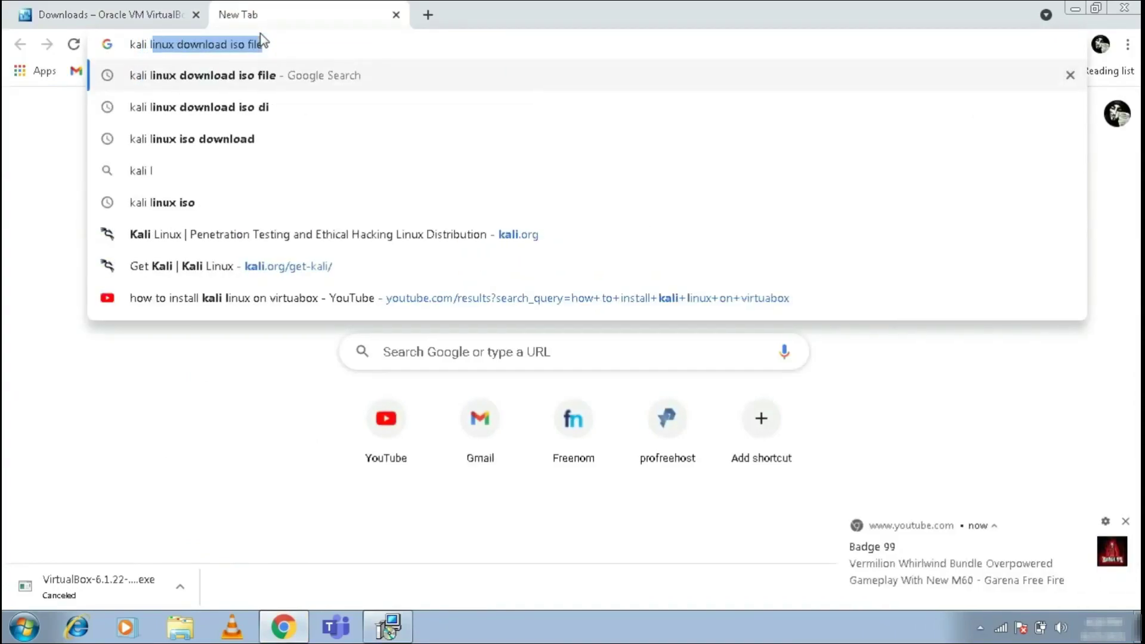
type("inux download")
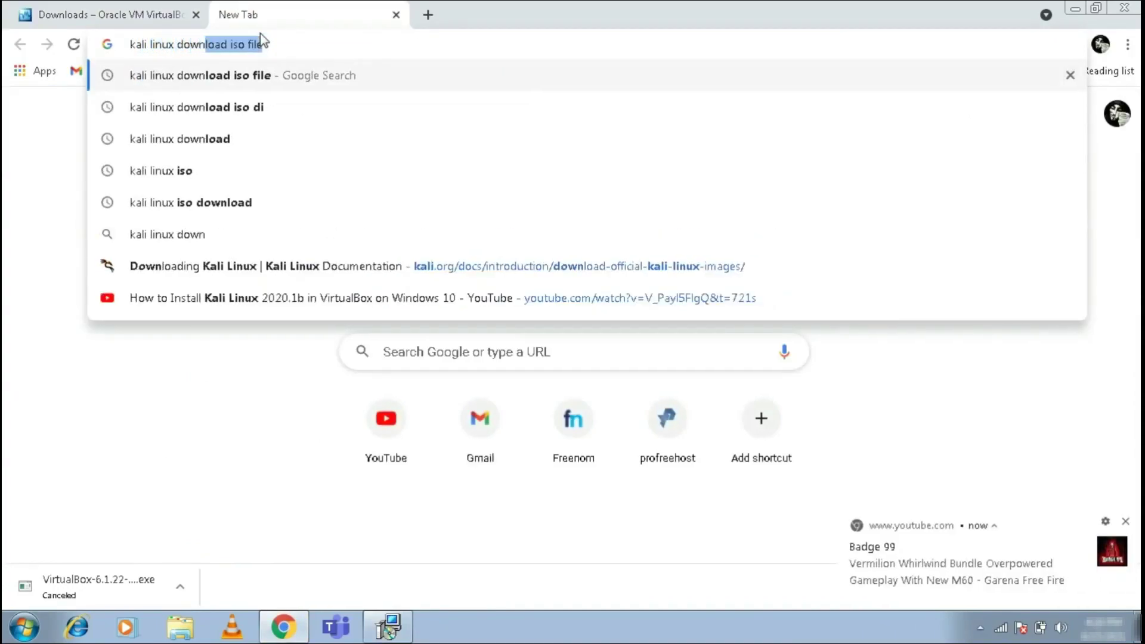
key("Down")
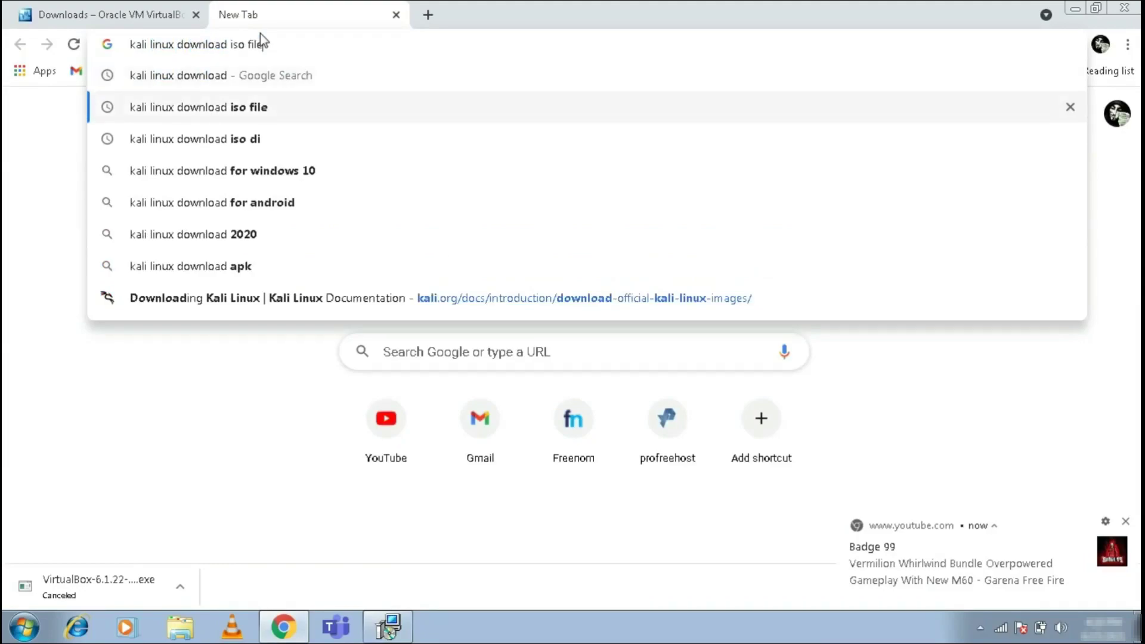
key("Return")
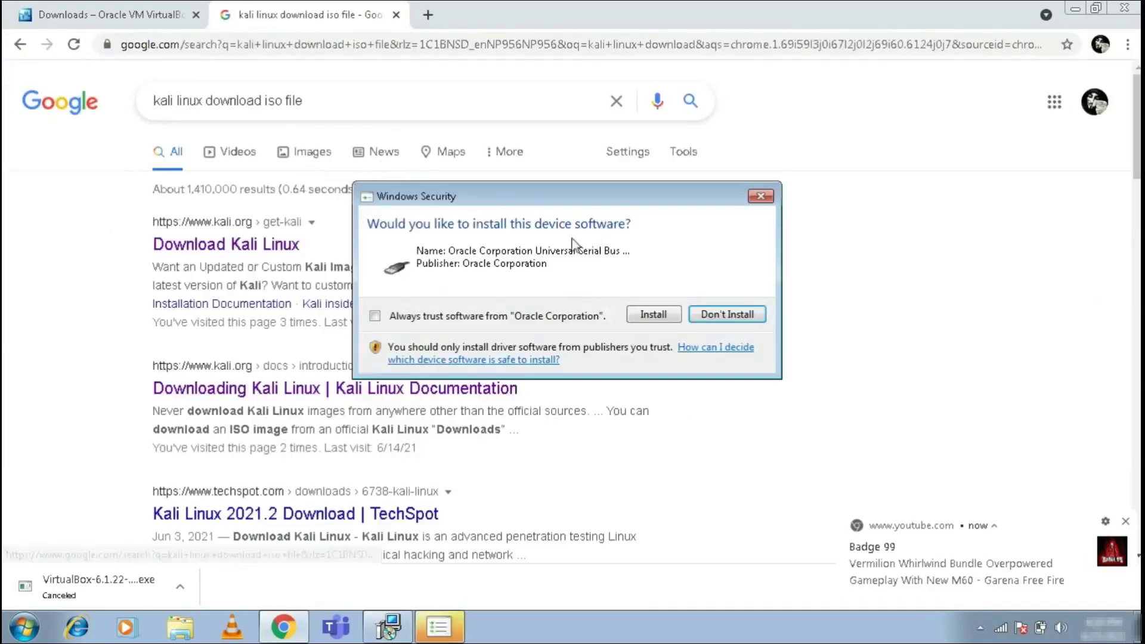
- Open the Get Kali page and start the 64-bit Bare Metal installer download, approving Oracle driver prompts
left_click(655, 317)
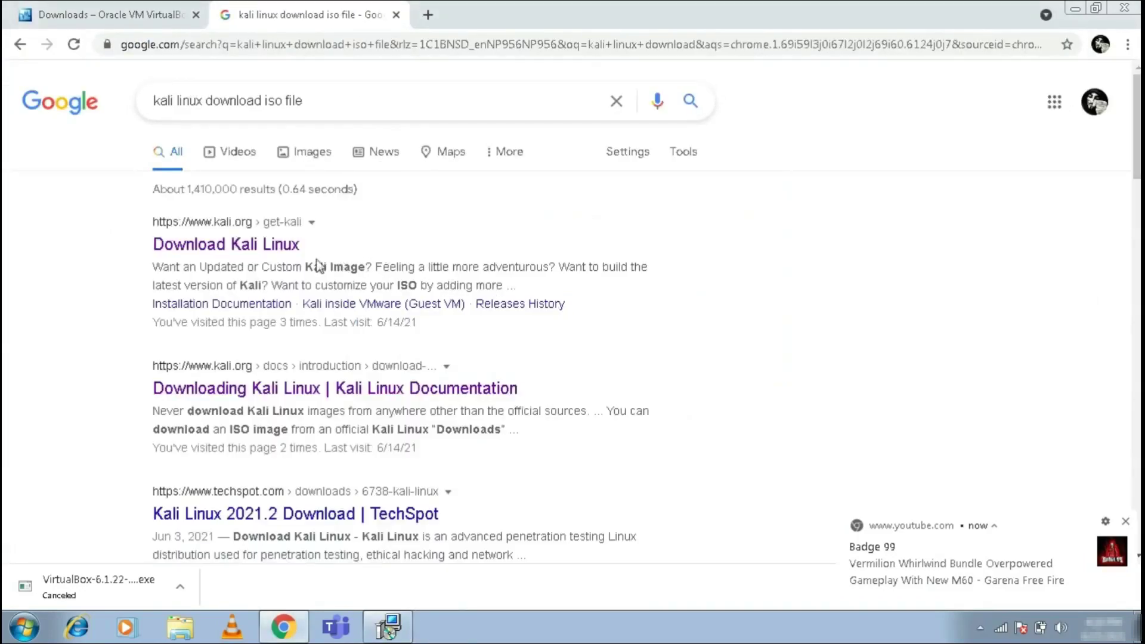
left_click(262, 245)
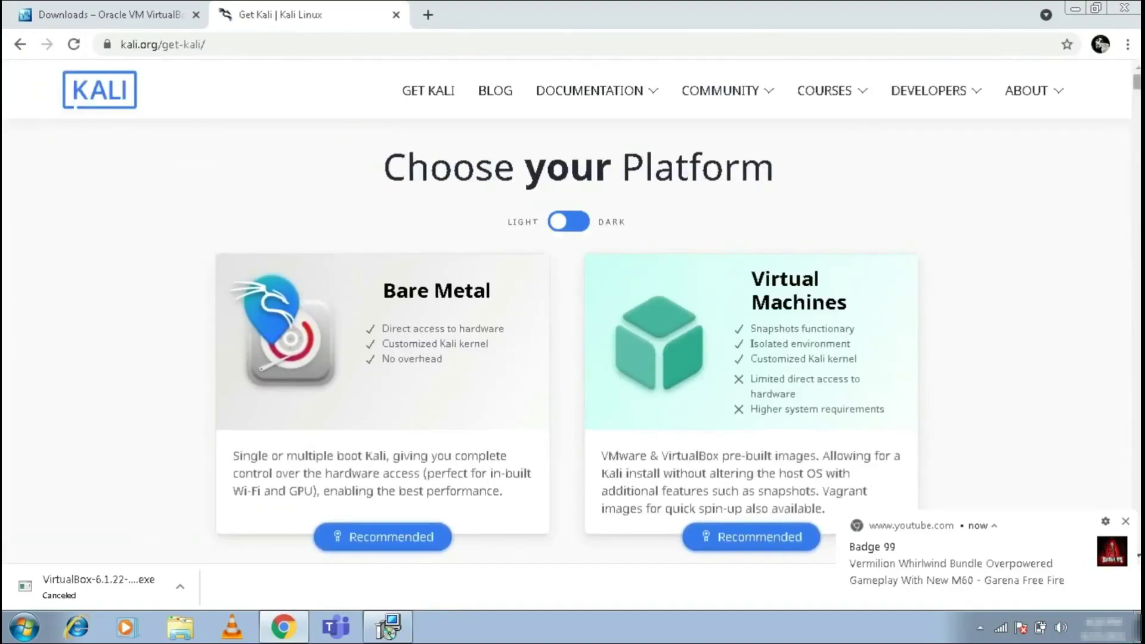
scroll(780, 465, "down", 15)
scroll(788, 244, "down", 13)
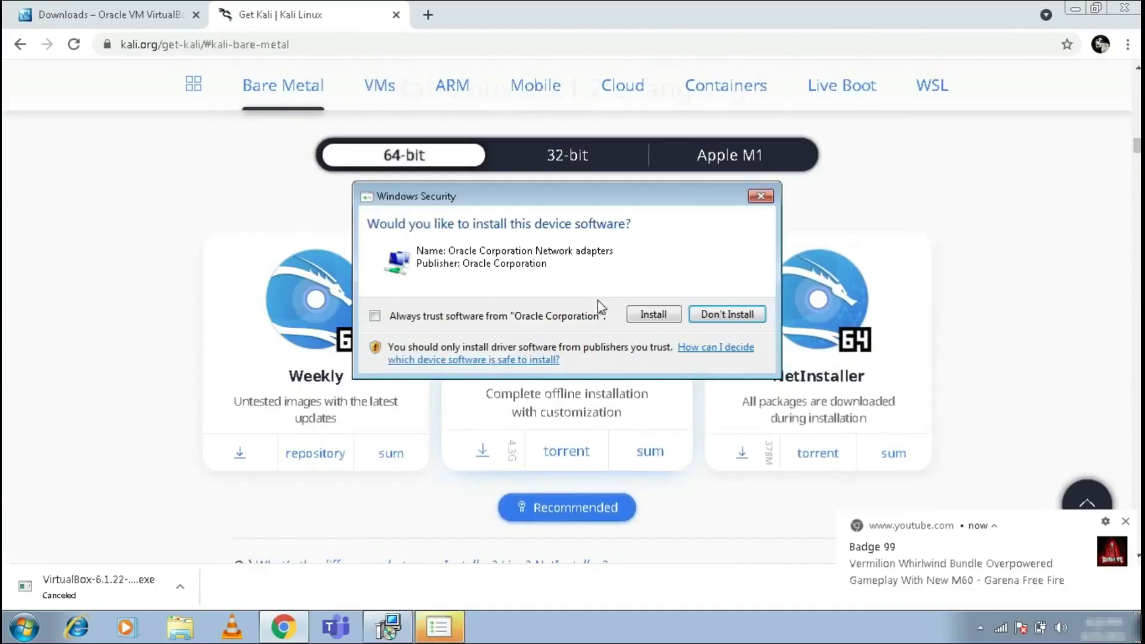
left_click(651, 312)
left_click(569, 329)
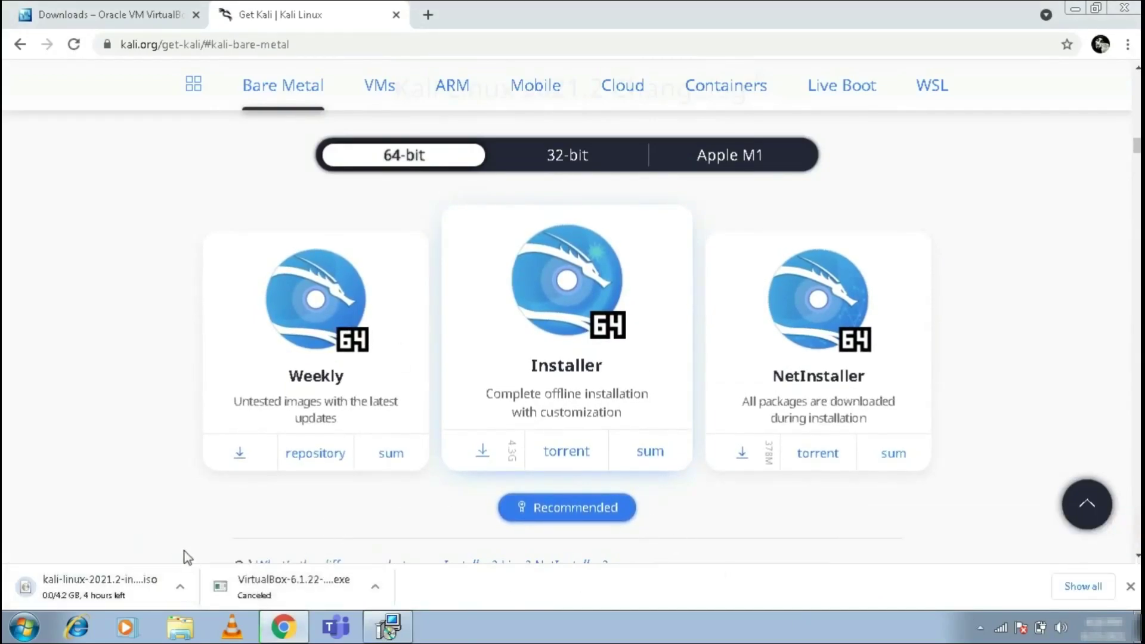
- Cancel the Kali ISO download and approve the Oracle Network Service driver install
left_click(187, 588)
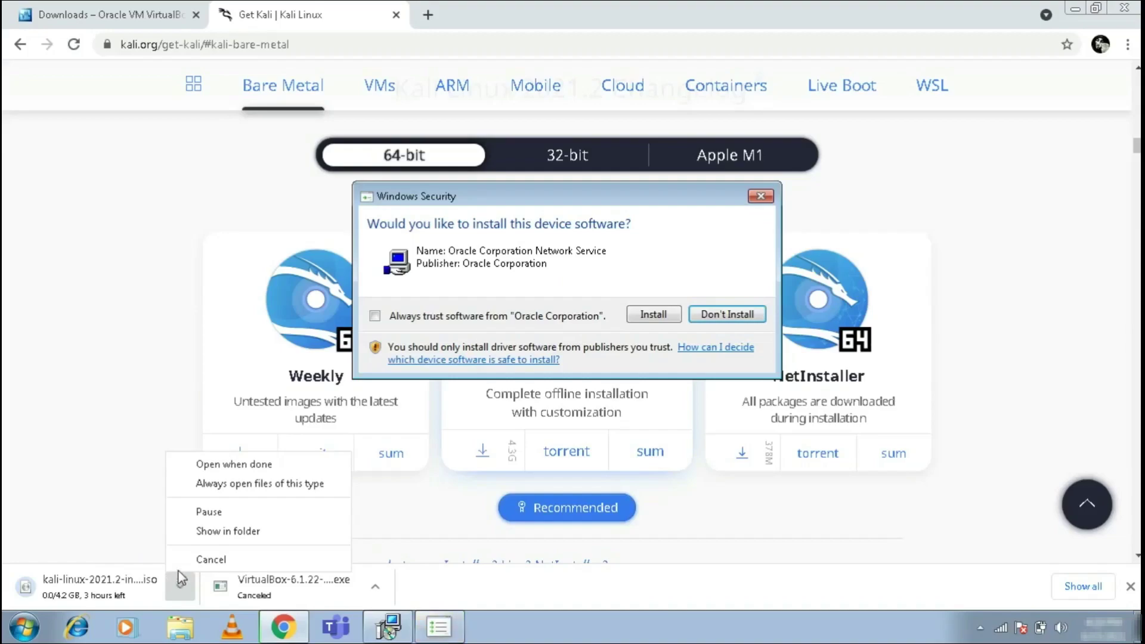
left_click(196, 559)
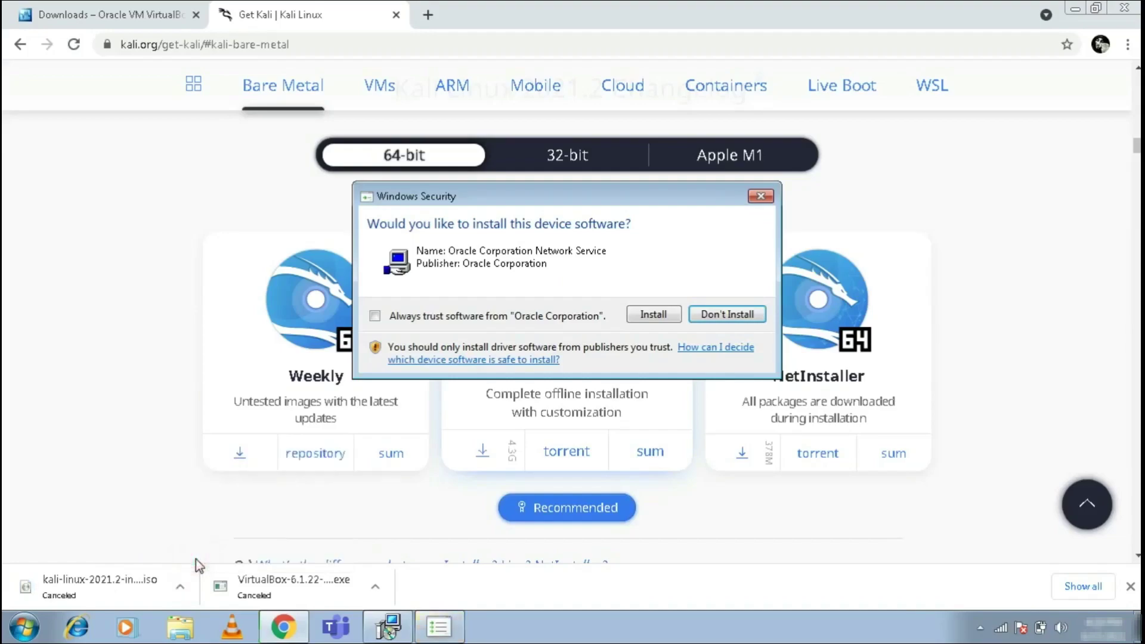
left_click(673, 316)
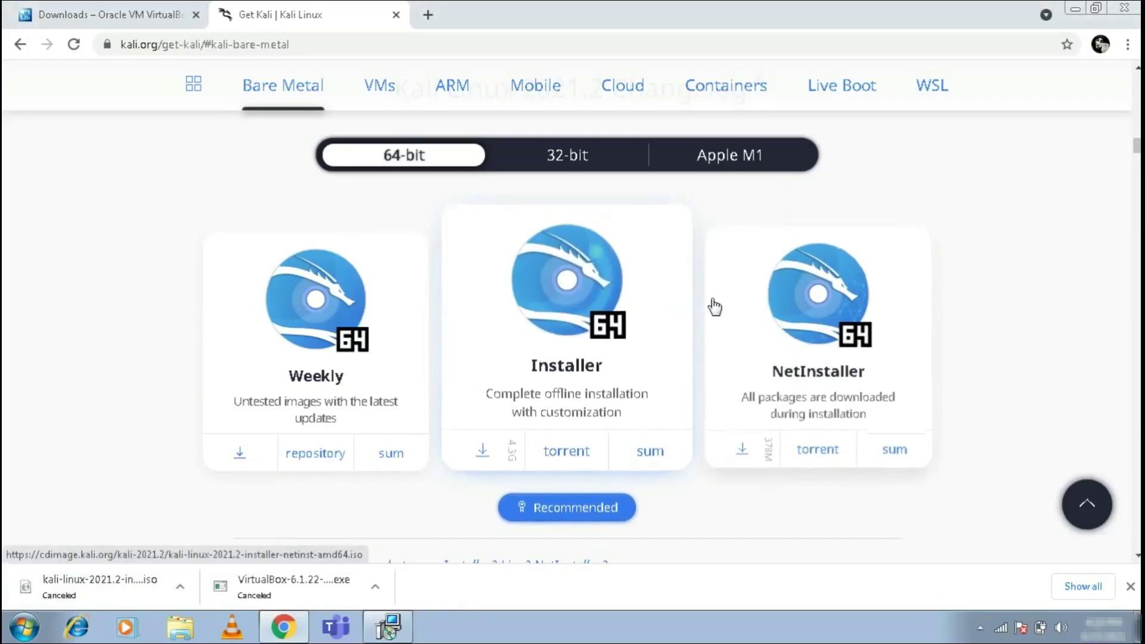
left_click(1079, 11)
- Finish the VirtualBox setup wizard and position the launched VirtualBox Manager window
left_click_drag(745, 154, 761, 244)
right_click(715, 138)
left_click(746, 187)
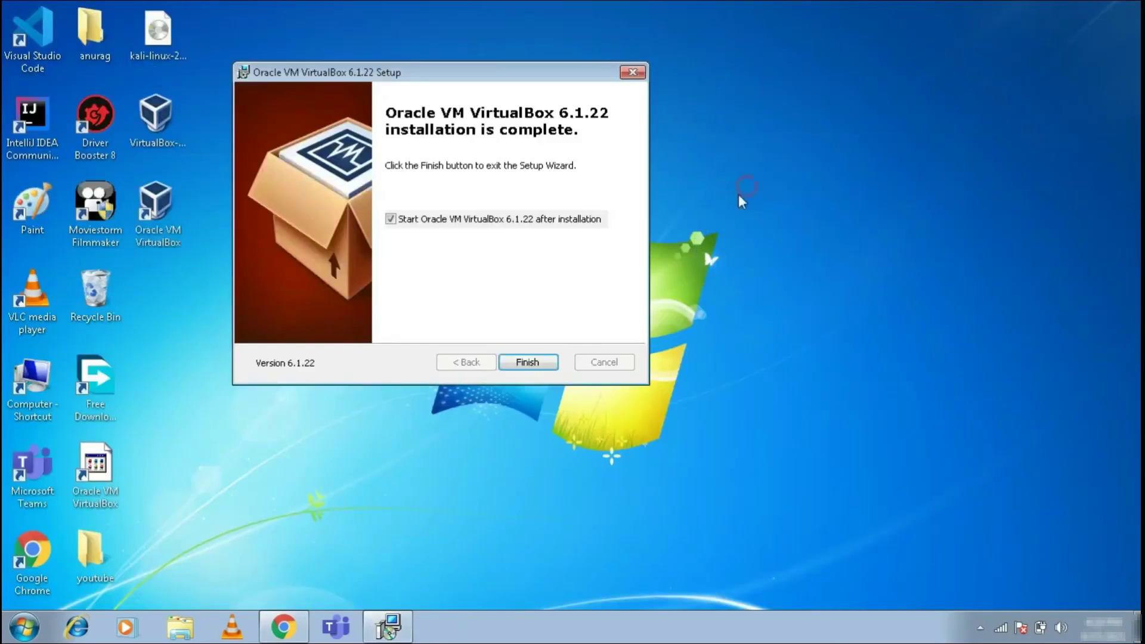
left_click_drag(533, 79, 668, 102)
left_click(667, 382)
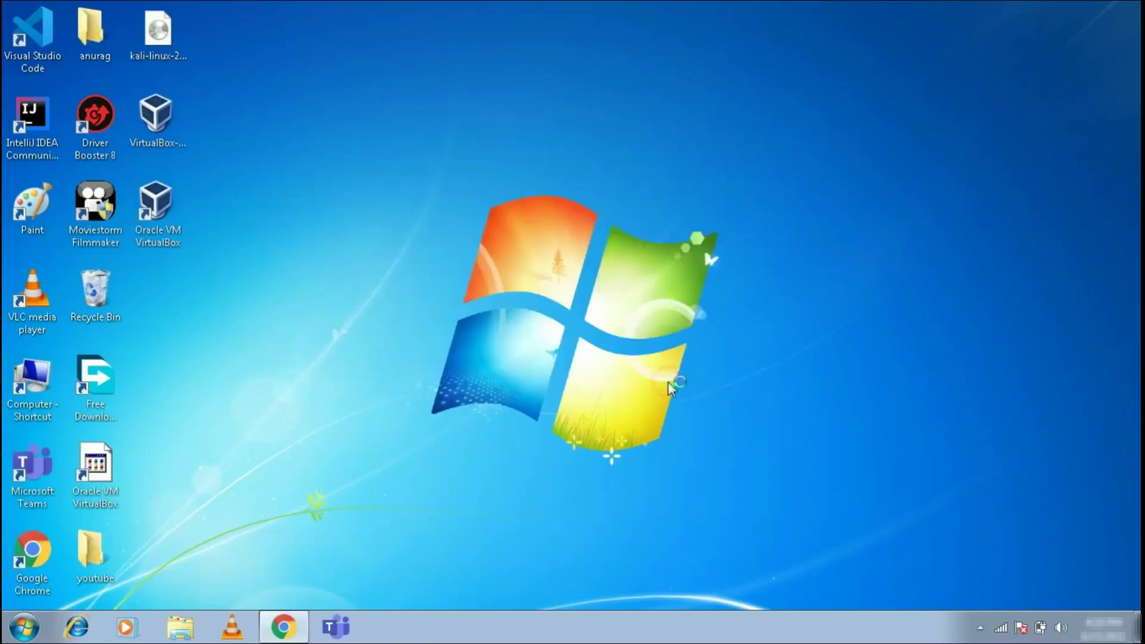
right_click(634, 153)
left_click(666, 202)
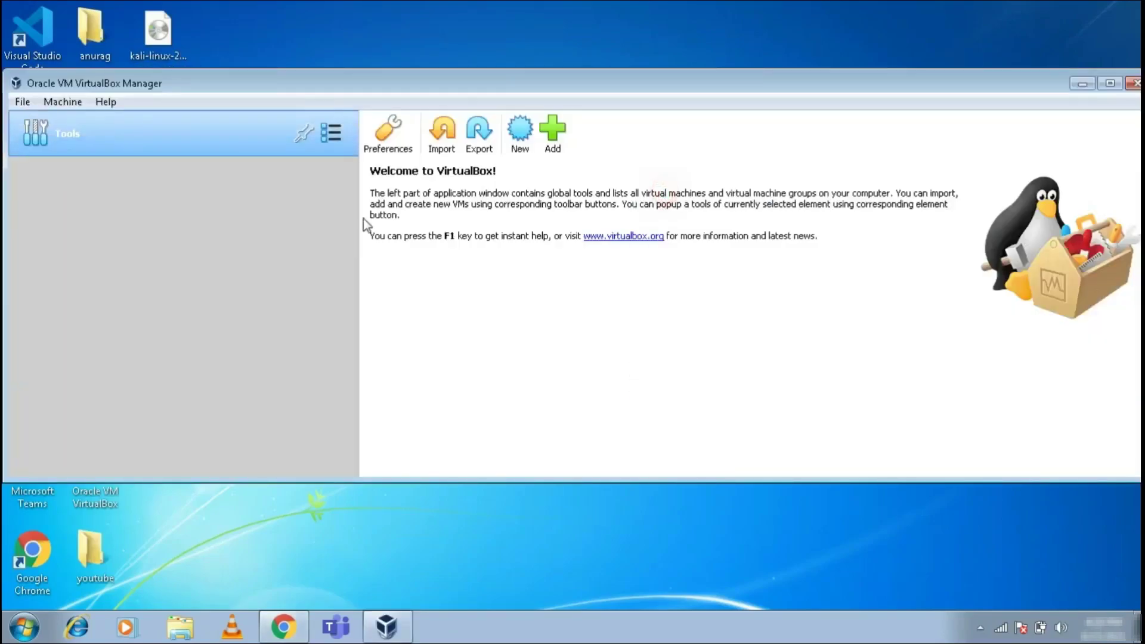
left_click_drag(439, 84, 486, 3)
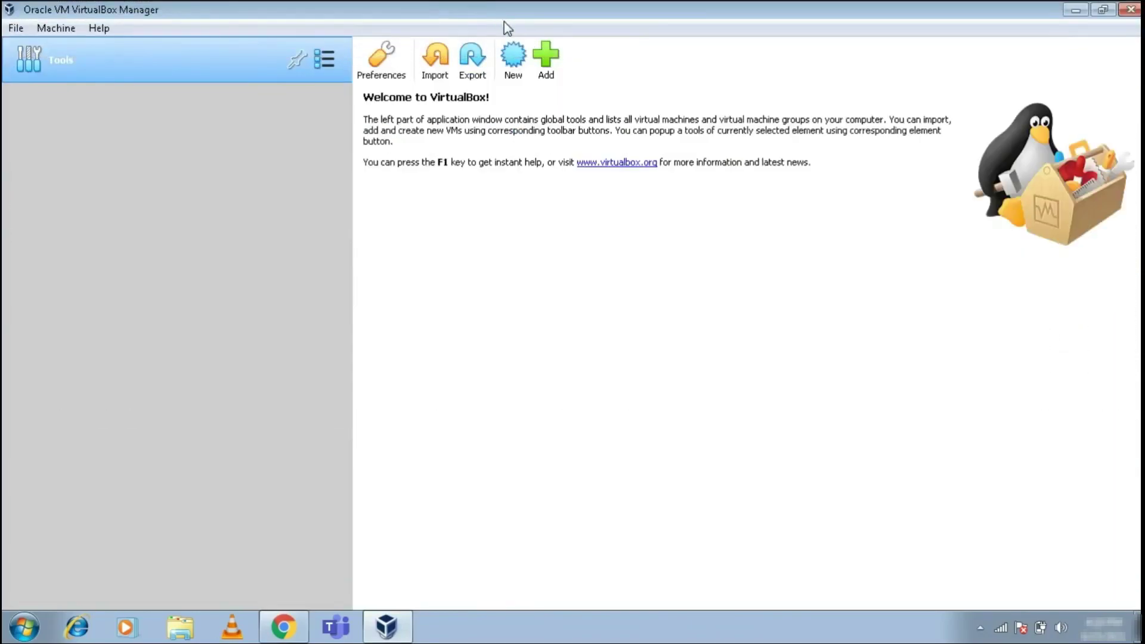
- Start a new virtual machine and enter the name Tech Anurag
left_click(516, 57)
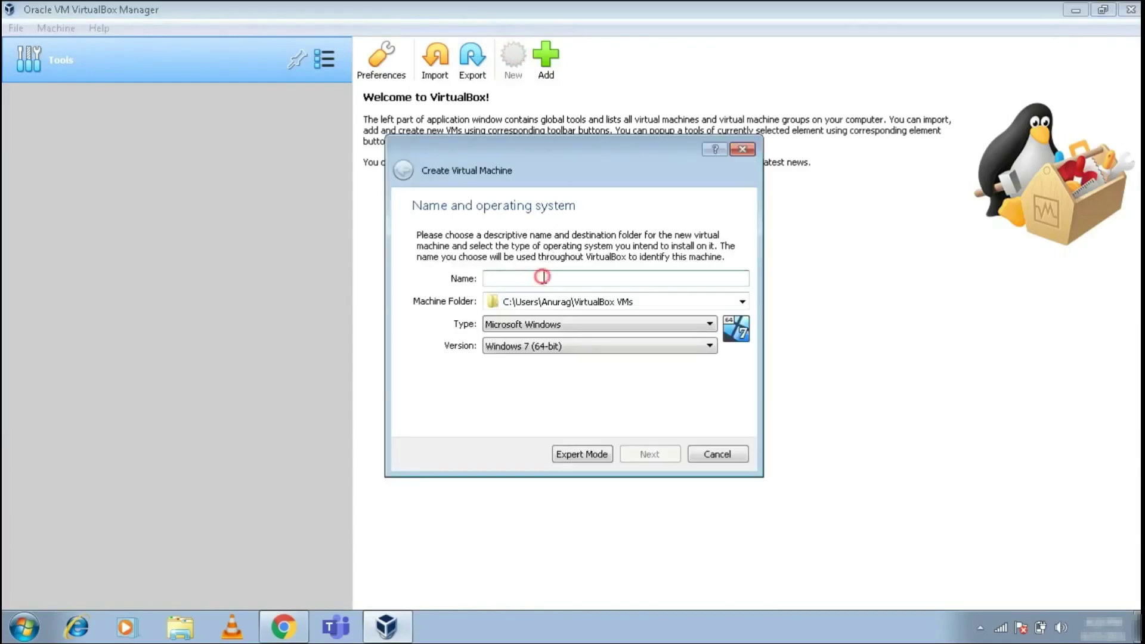
type("t")
key("BackSpace")
type("Tech Anurag")
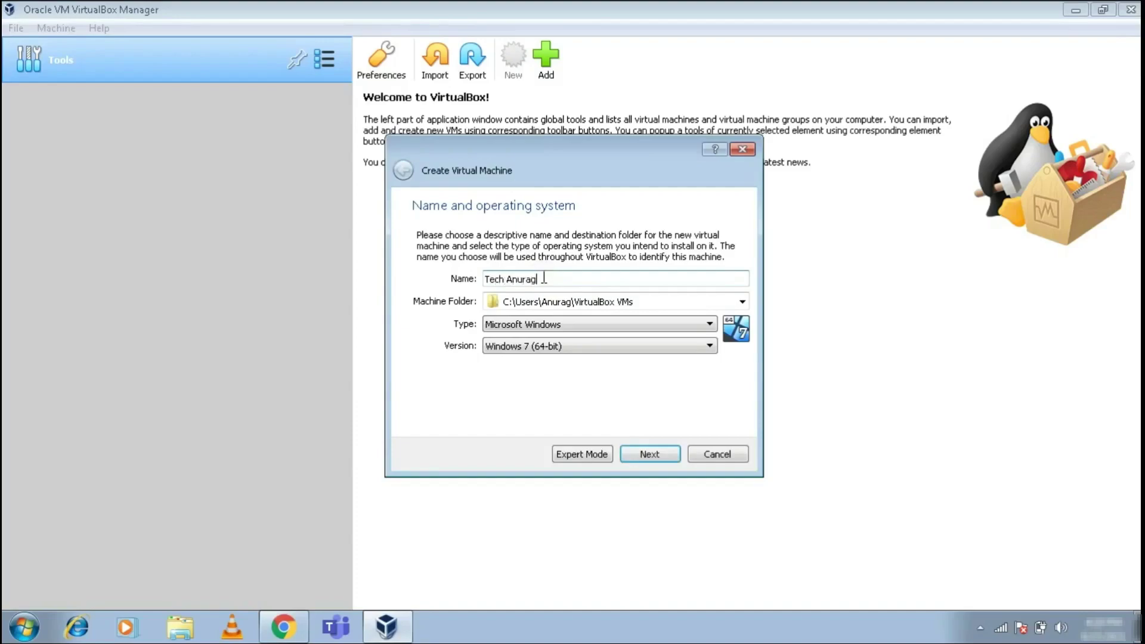
- Set the machine folder to A:\Kali-Linux
left_click(738, 304)
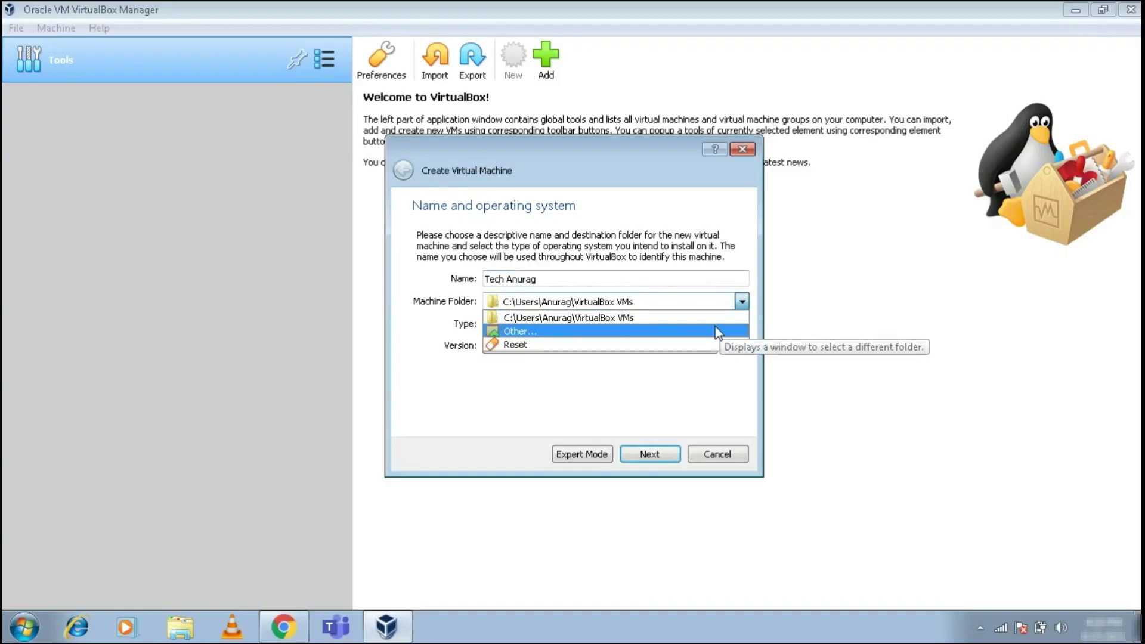
left_click(670, 329)
left_click(471, 292)
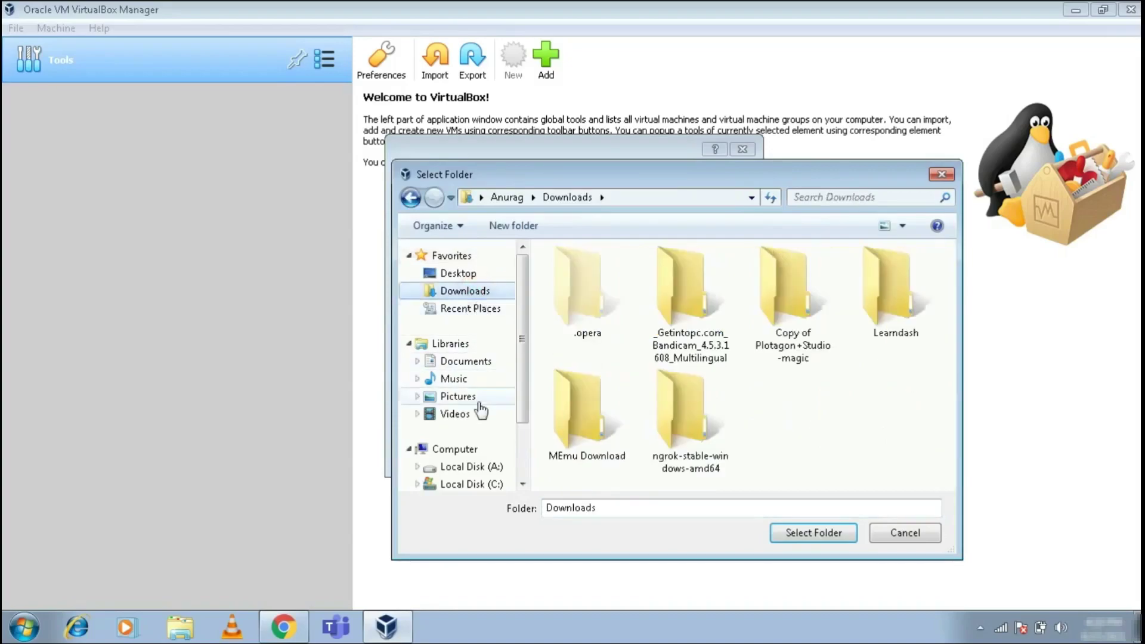
left_click(474, 484)
left_click(470, 441)
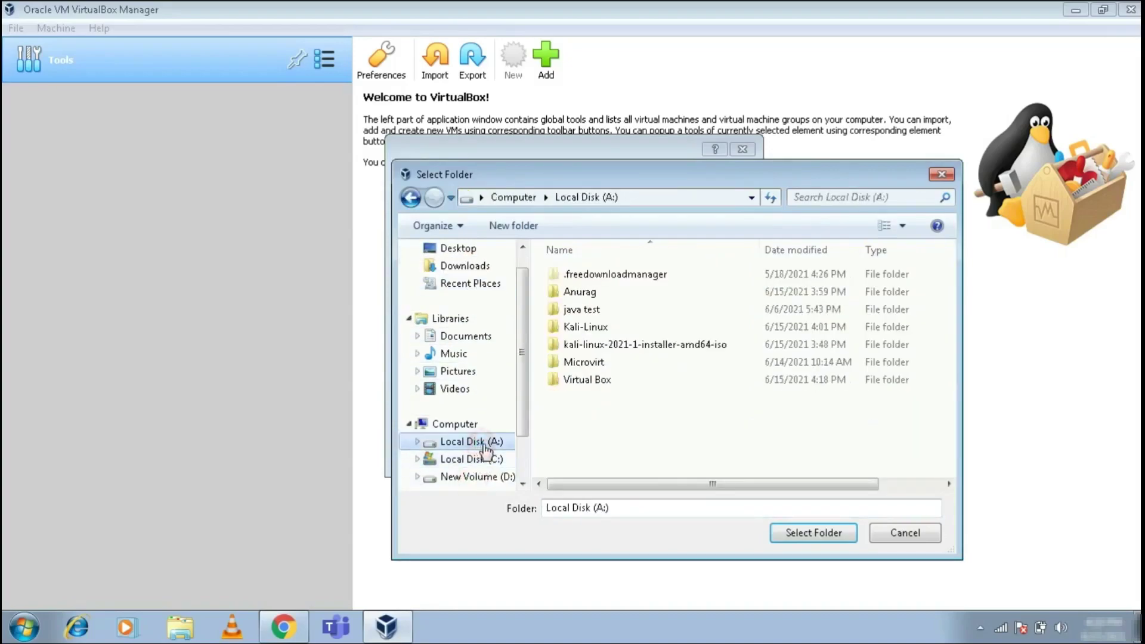
left_click(586, 327)
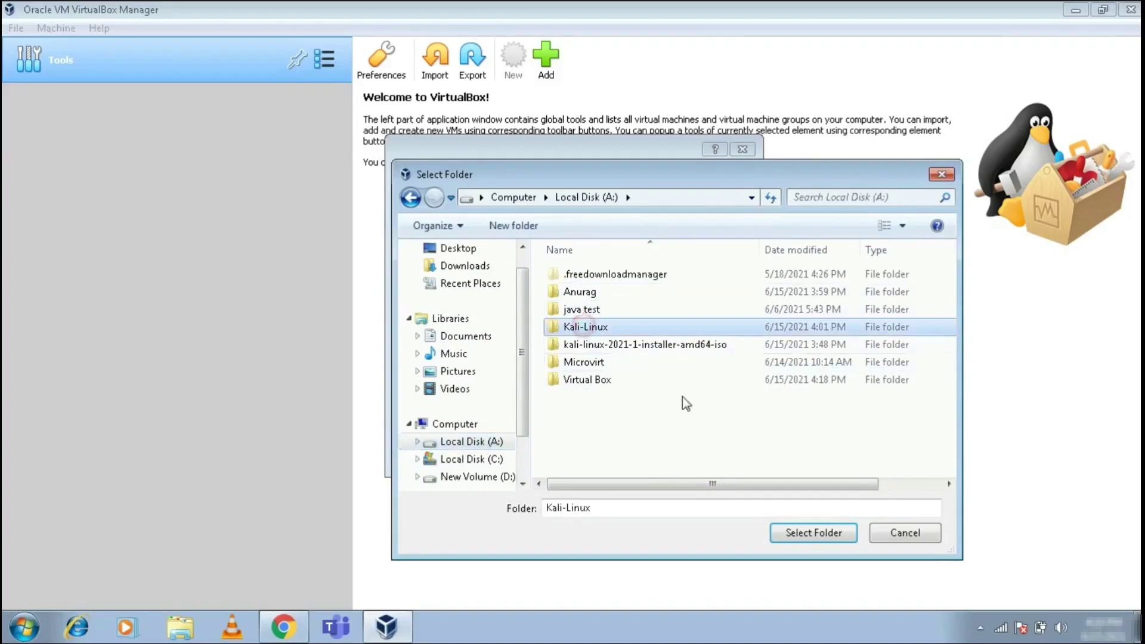
left_click(813, 532)
- Set the type to Linux and the version to Debian (64-bit)
left_click(589, 323)
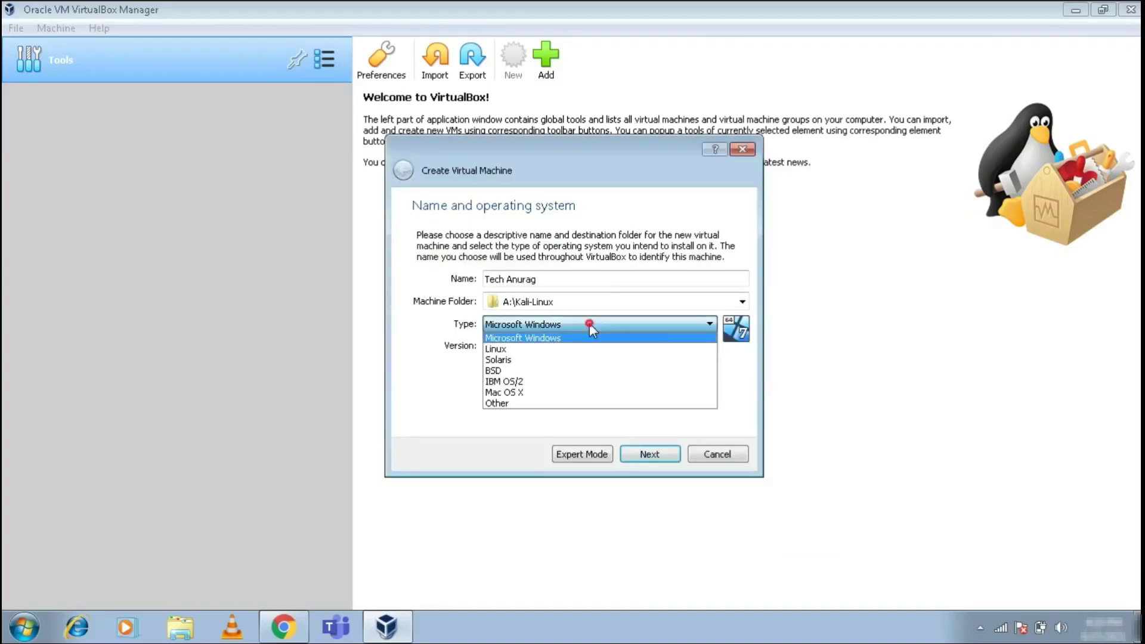
left_click(590, 348)
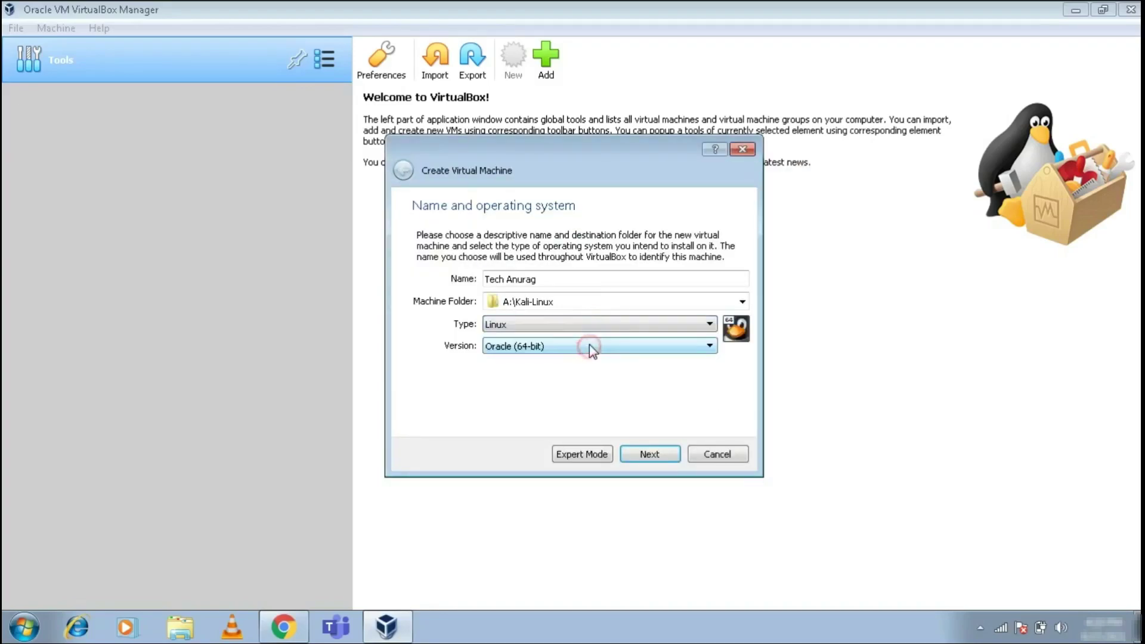
left_click(589, 344)
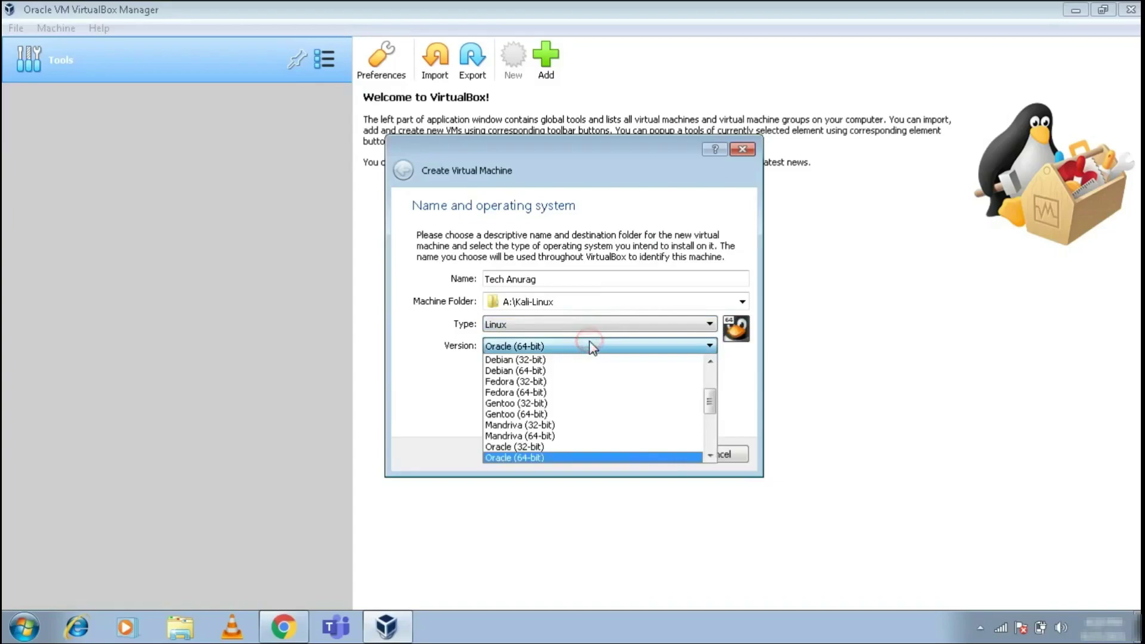
left_click(594, 372)
- Set the memory size to 2048 MB
left_click(654, 455)
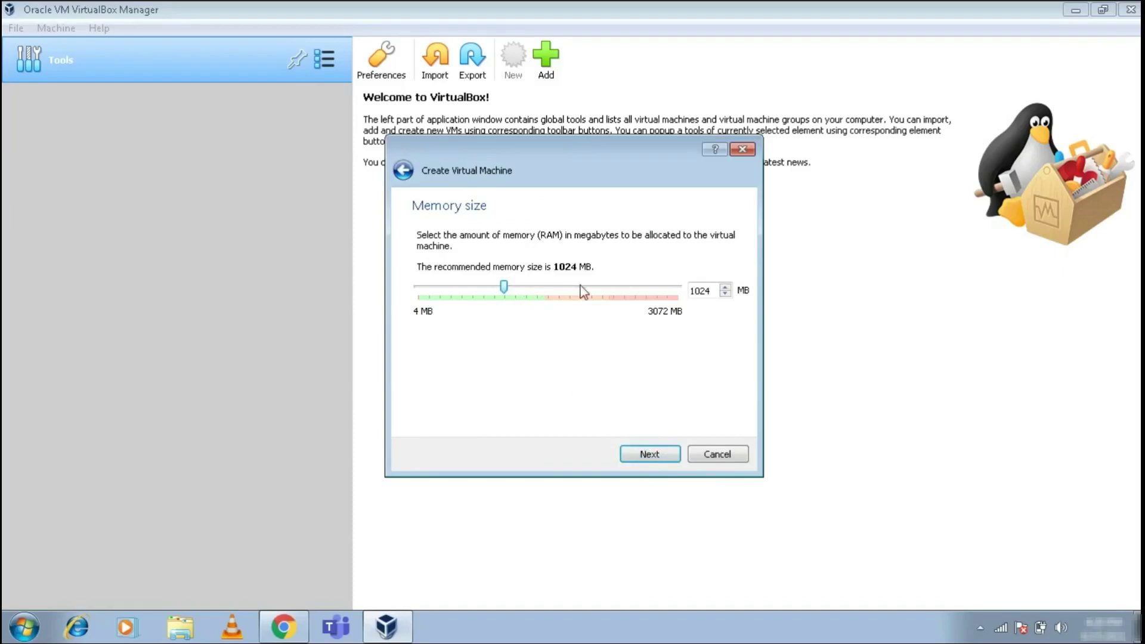
left_click_drag(719, 286, 692, 285)
type("2048")
- Create a dynamically allocated VDI virtual hard disk of 30 GB
left_click(657, 454)
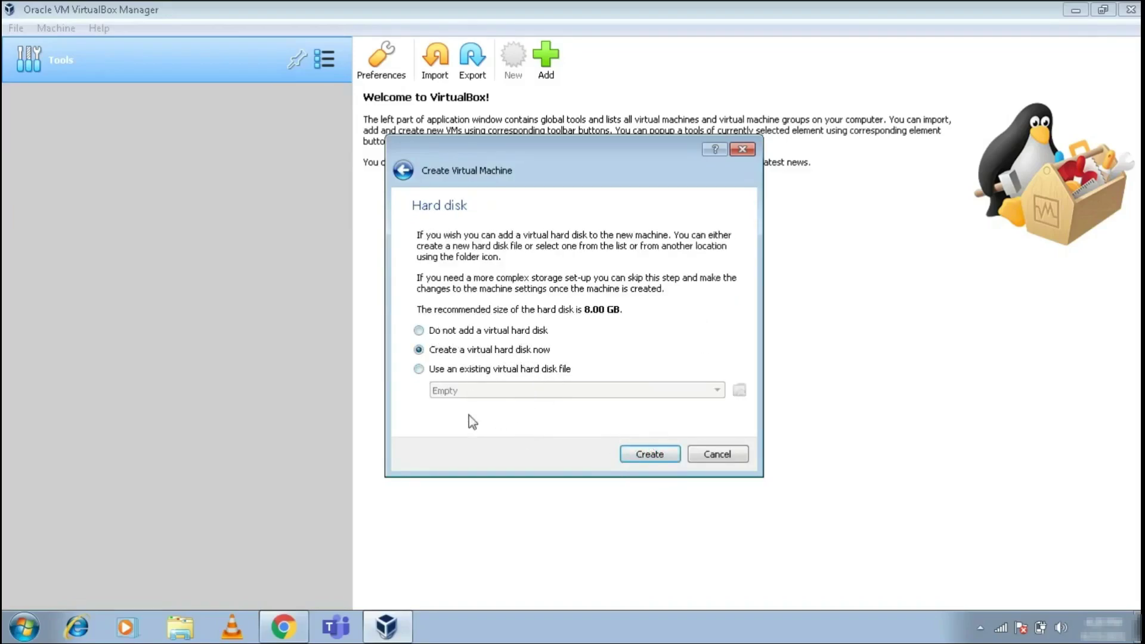
left_click(660, 457)
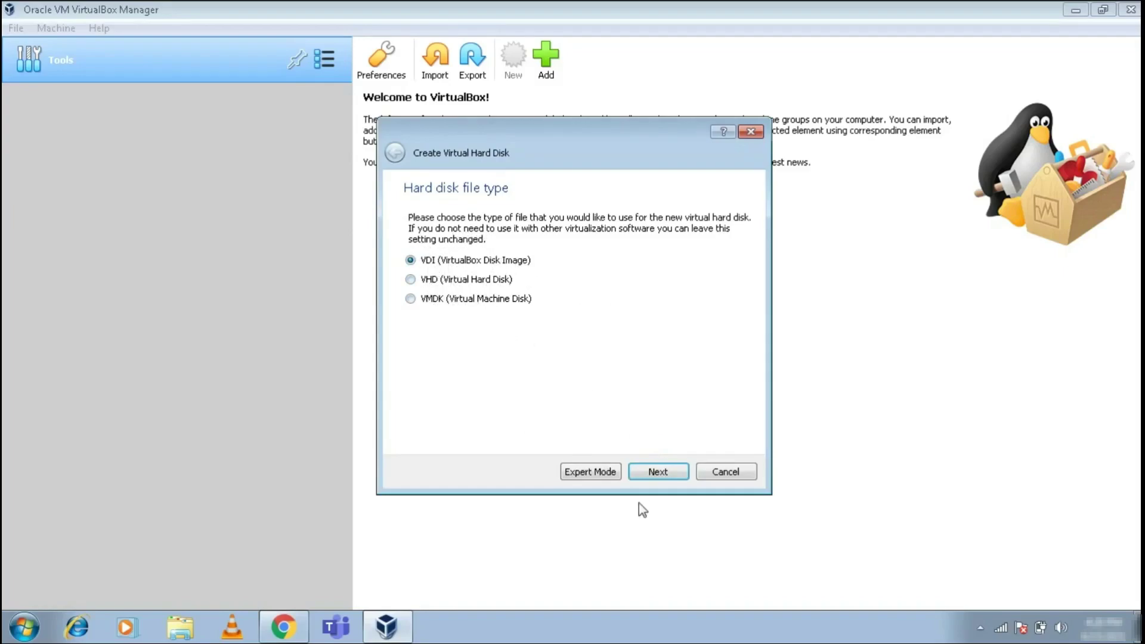
left_click(658, 474)
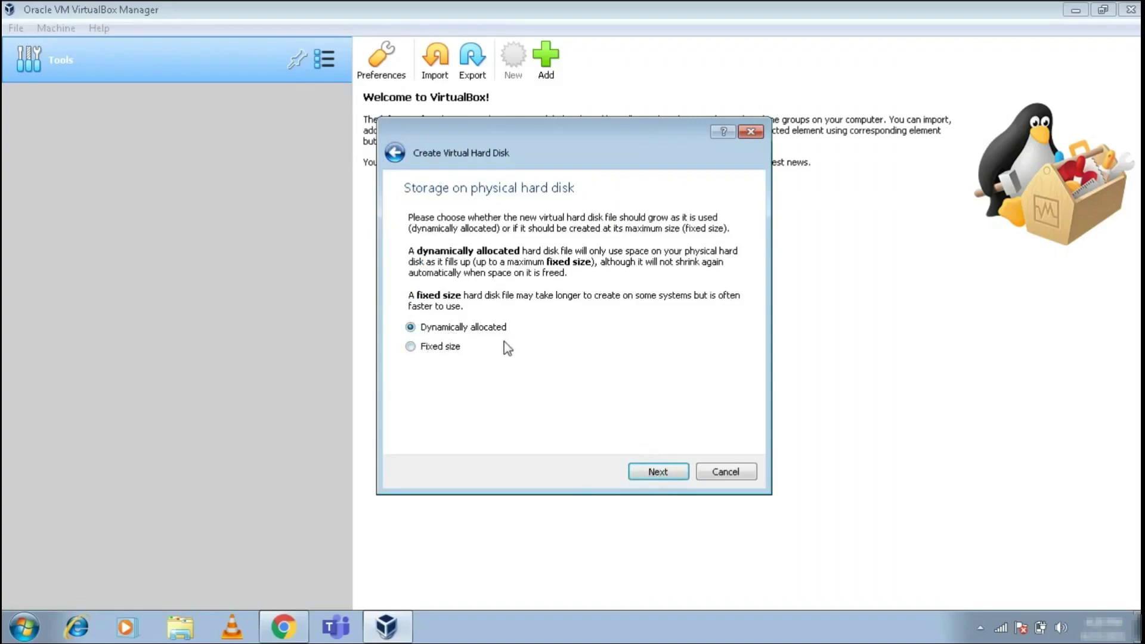
left_click(656, 472)
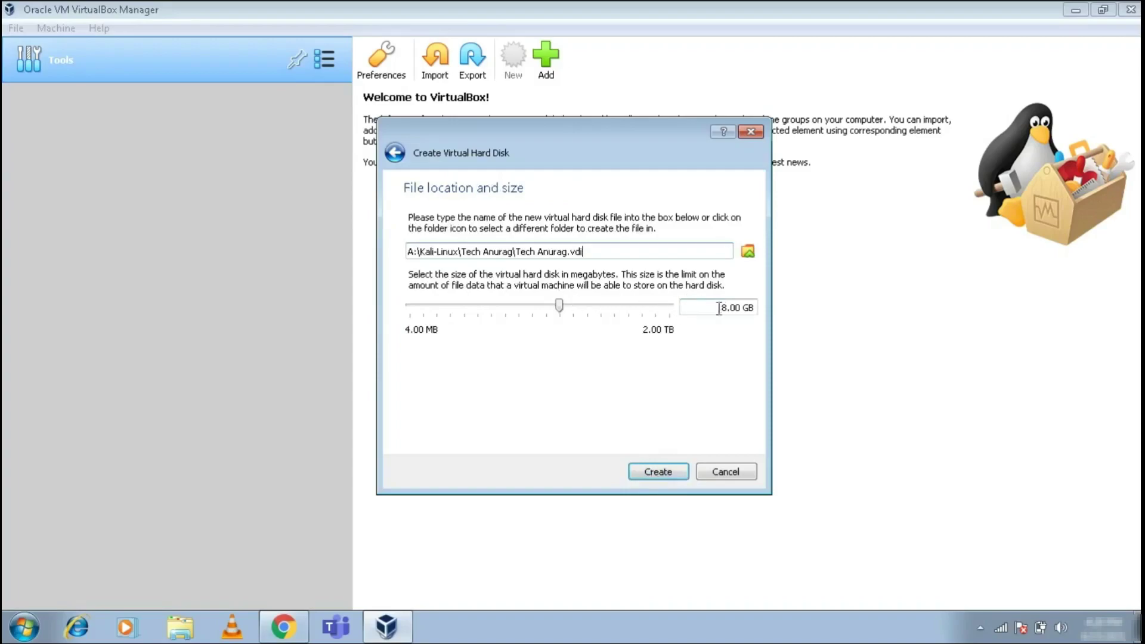
double_click(723, 309)
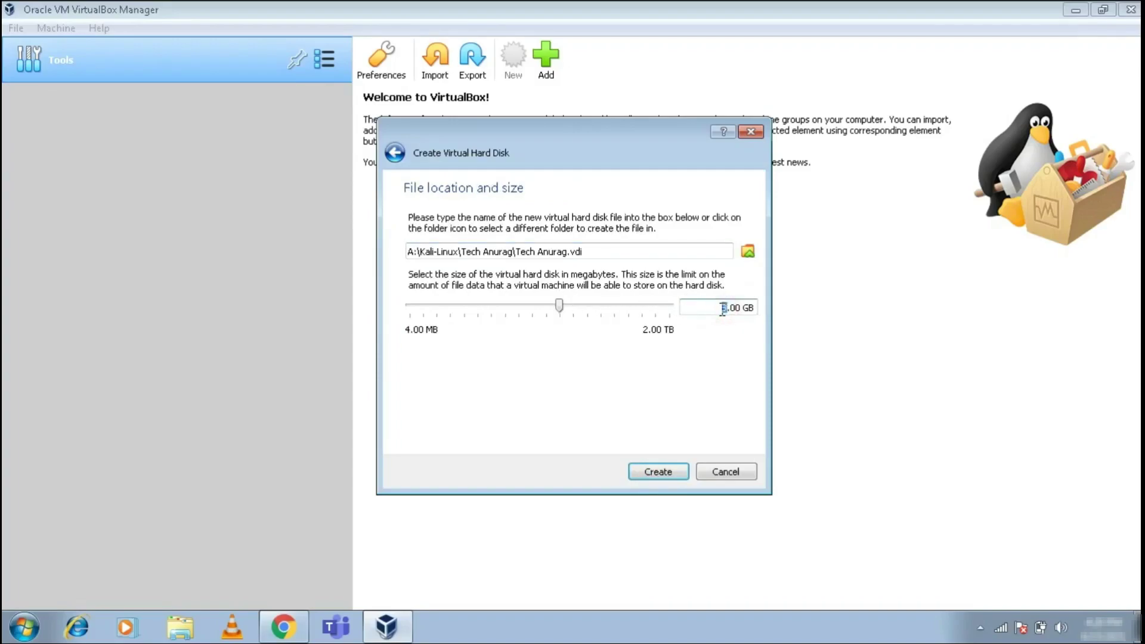
type("30")
double_click(724, 308)
- Create the Tech Anurag machine and select its empty optical drive in Storage settings
left_click(669, 471)
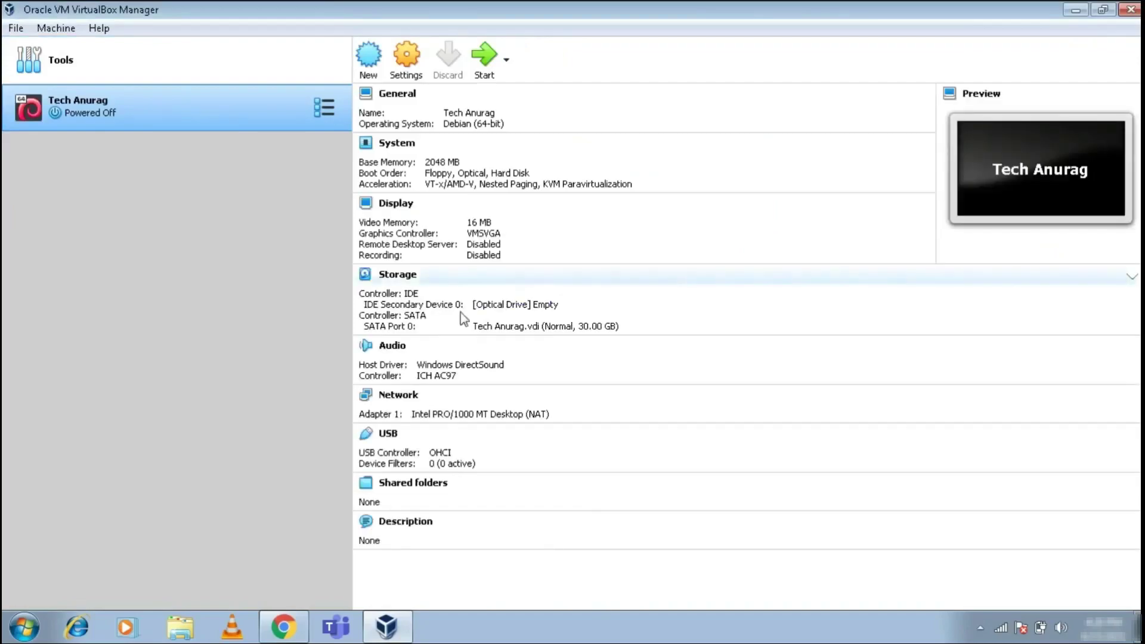
left_click(417, 60)
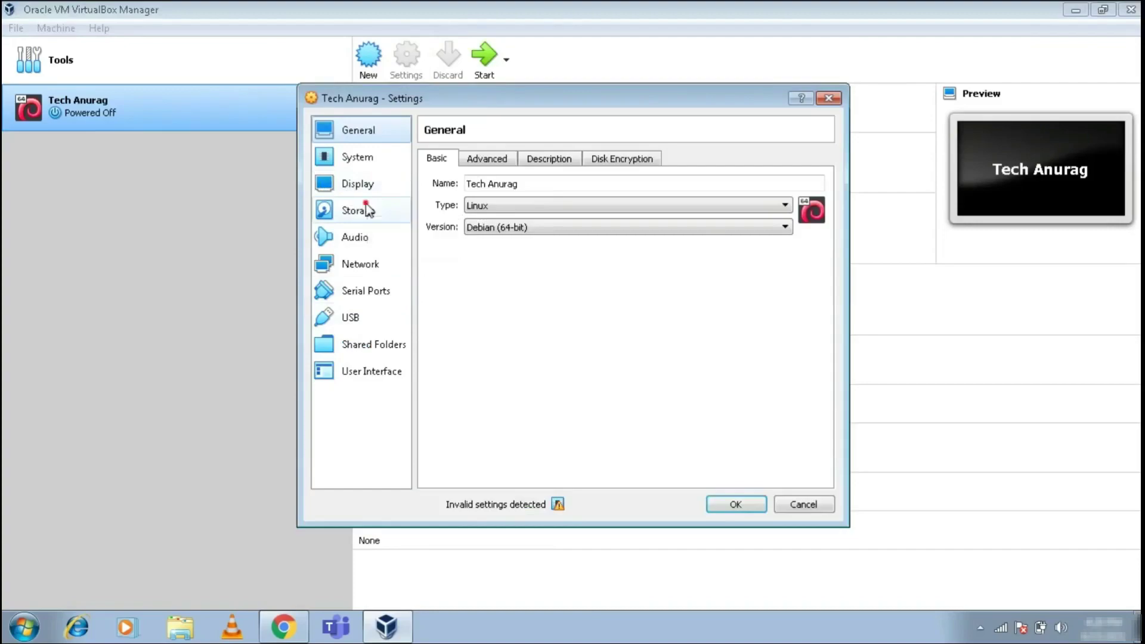
left_click(366, 210)
left_click(471, 196)
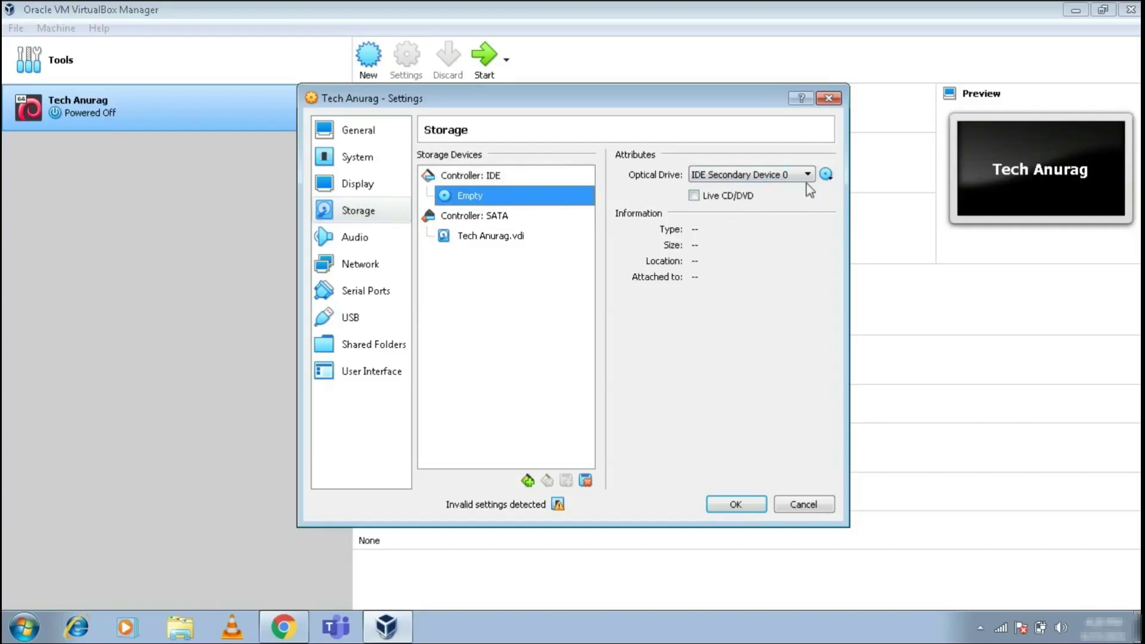
- Attach kali-linux-2021.1-installer-amd64.iso to the optical drive and save the settings
left_click(826, 174)
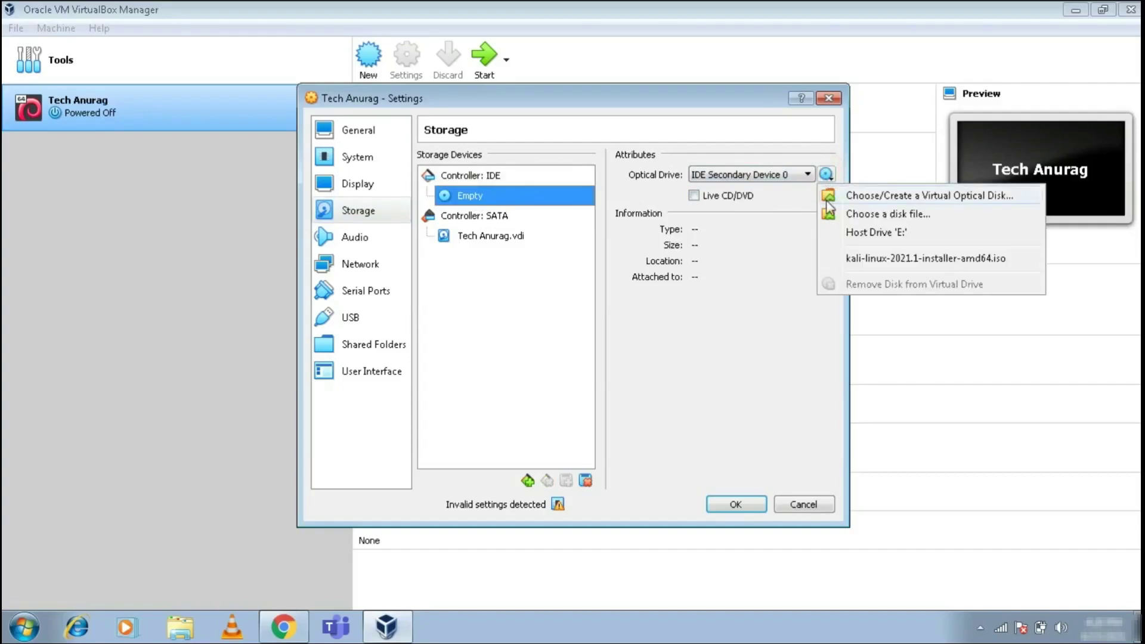
left_click(862, 200)
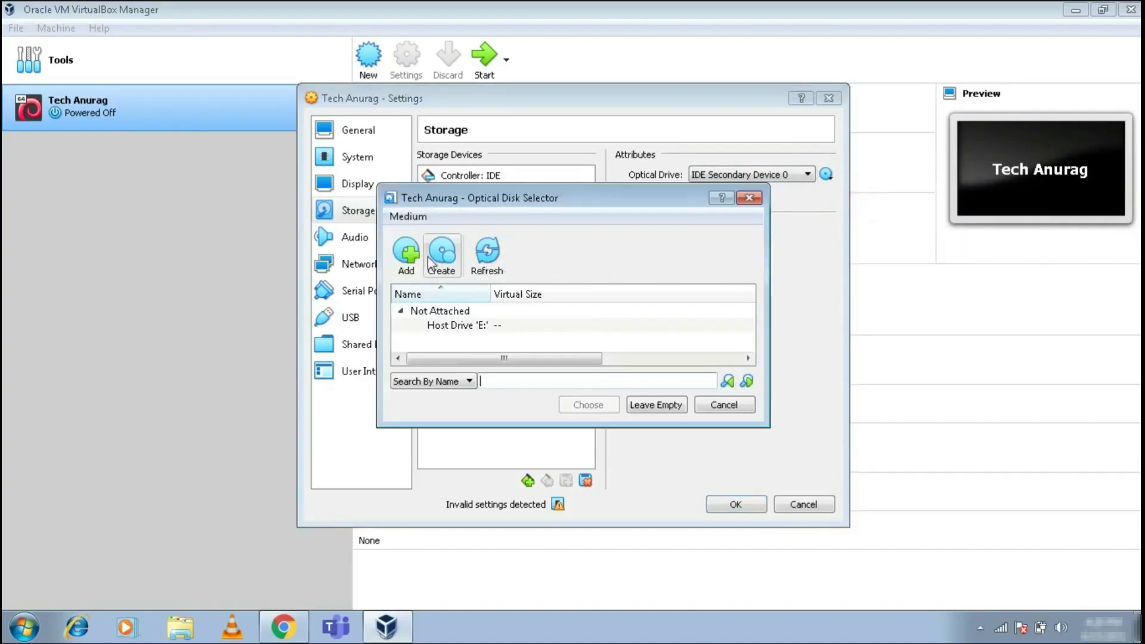
left_click(406, 252)
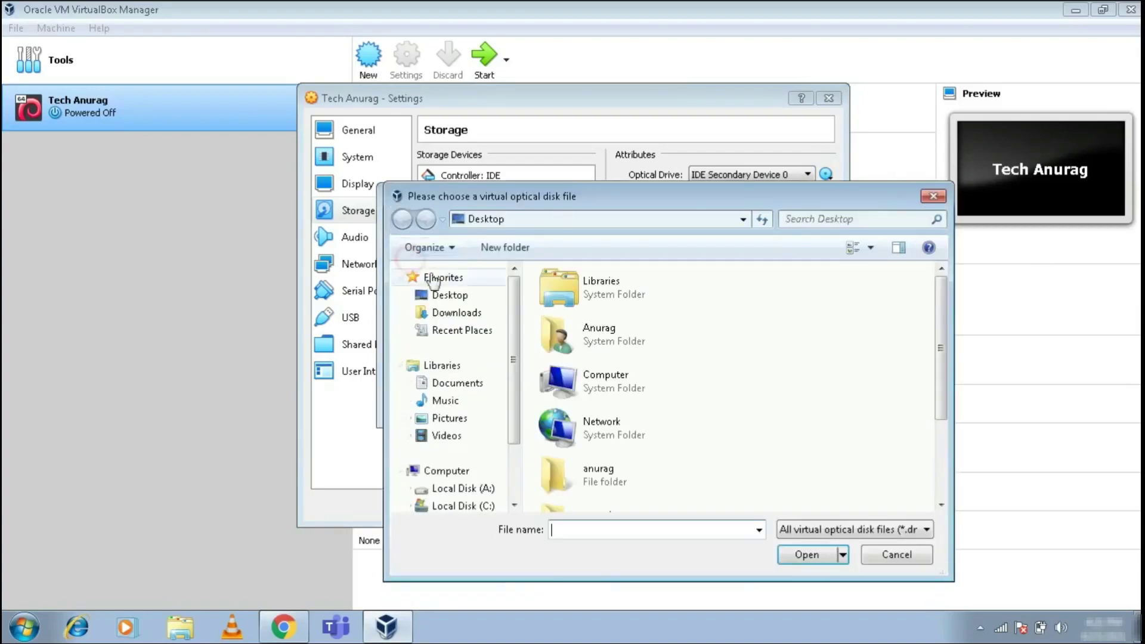
left_click_drag(942, 315, 940, 435)
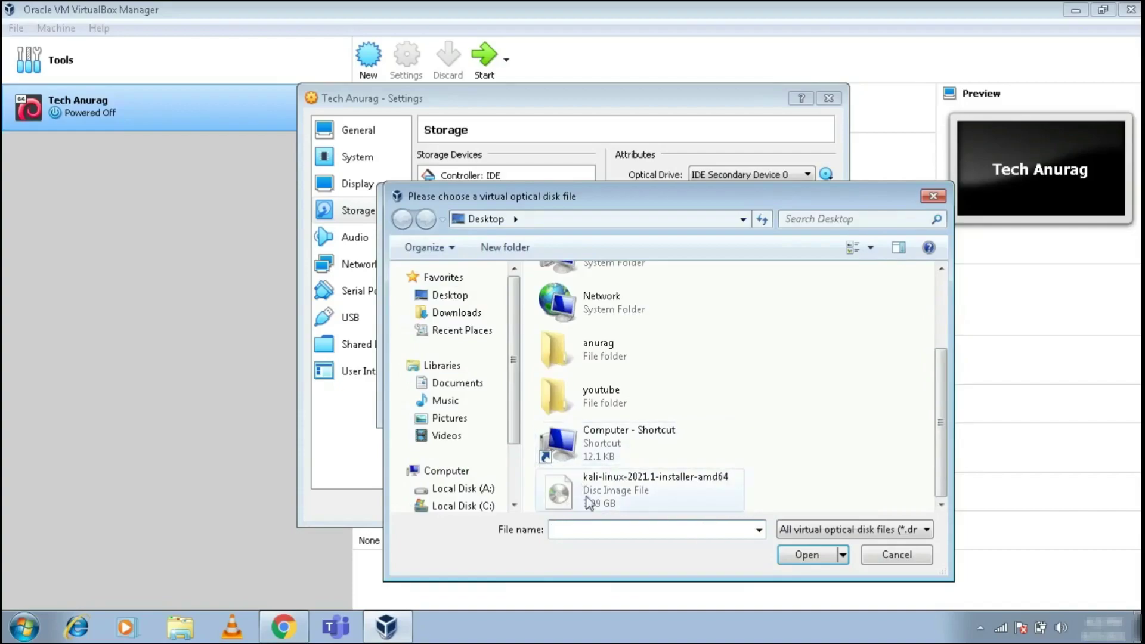
left_click(619, 482)
left_click(814, 555)
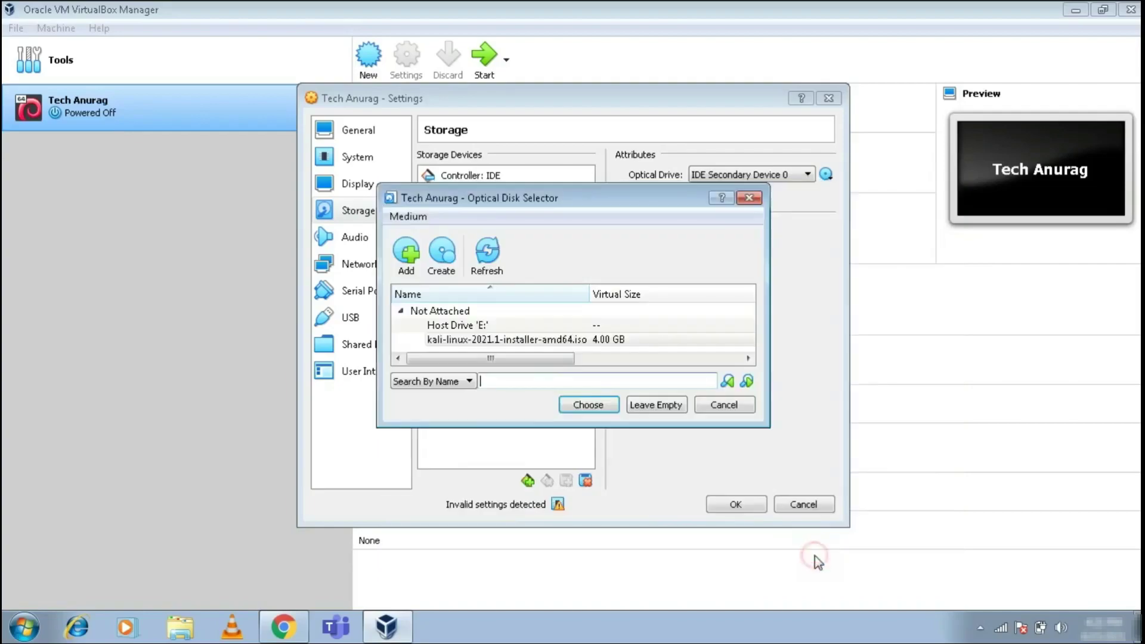
left_click(581, 405)
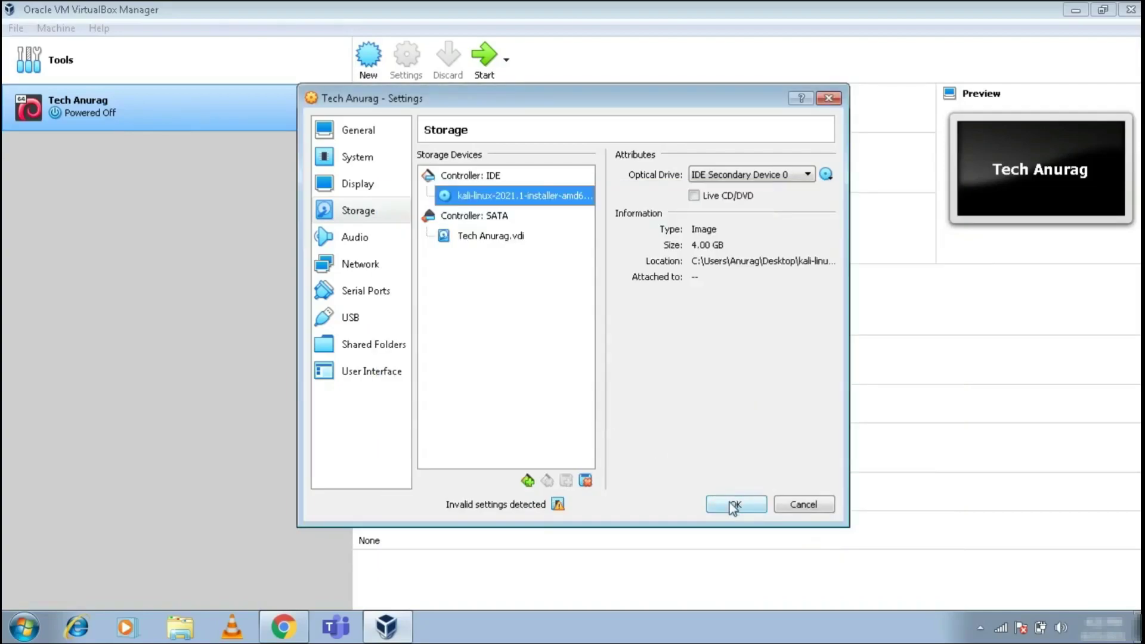
left_click(733, 506)
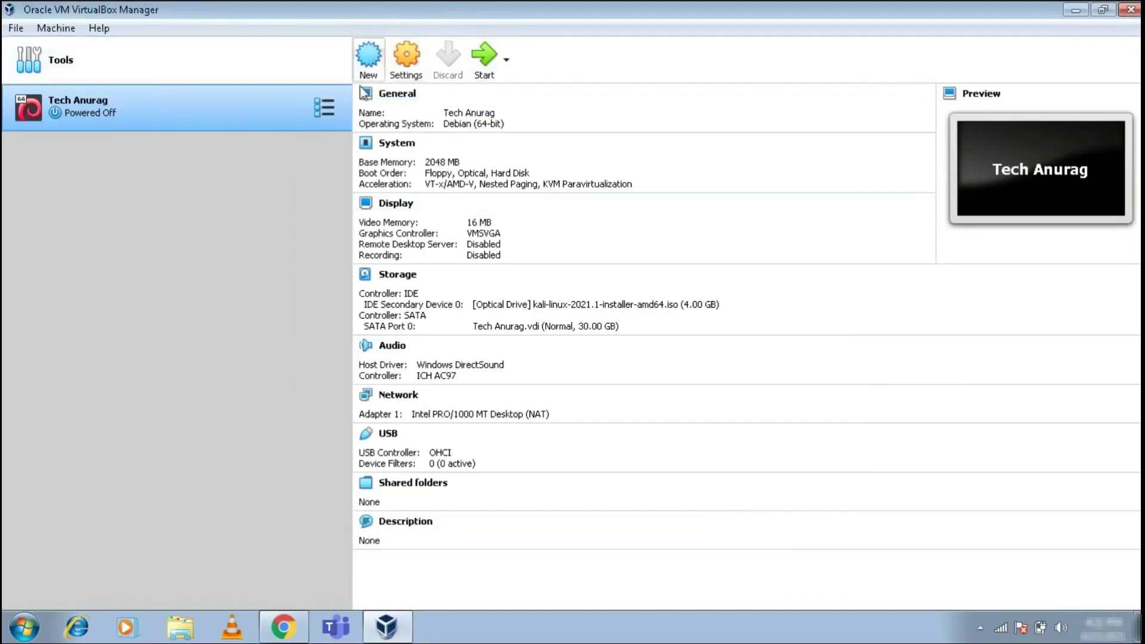
- Start the Tech Anurag VM, close Chrome, and enlarge the VM window
left_click(490, 68)
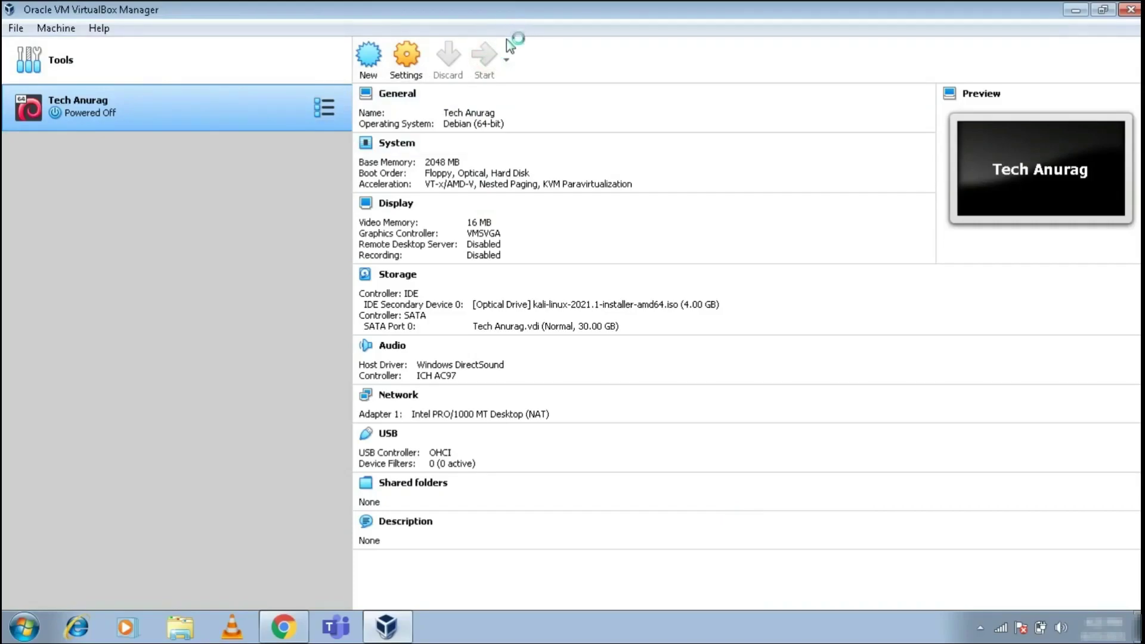
right_click(283, 626)
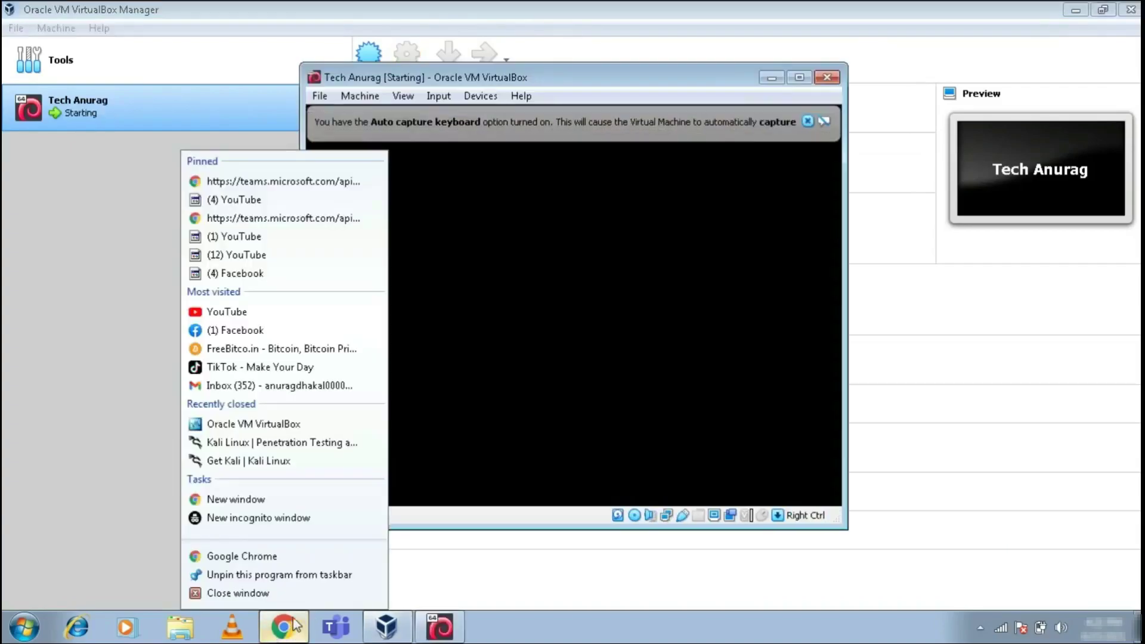
left_click(289, 590)
left_click(800, 80)
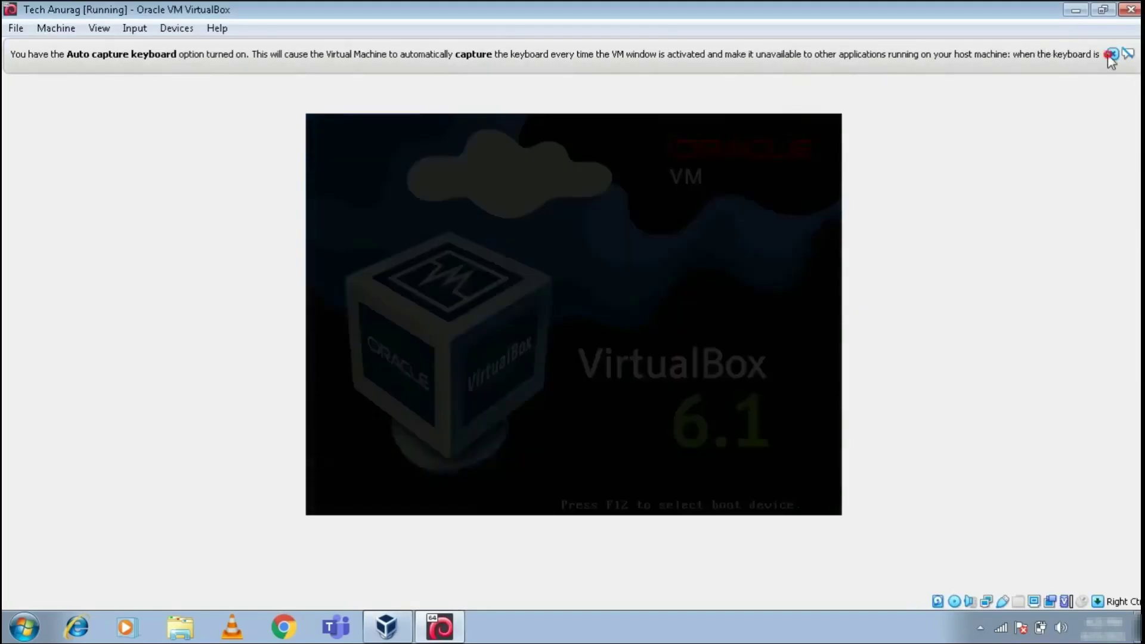
left_click(1108, 55)
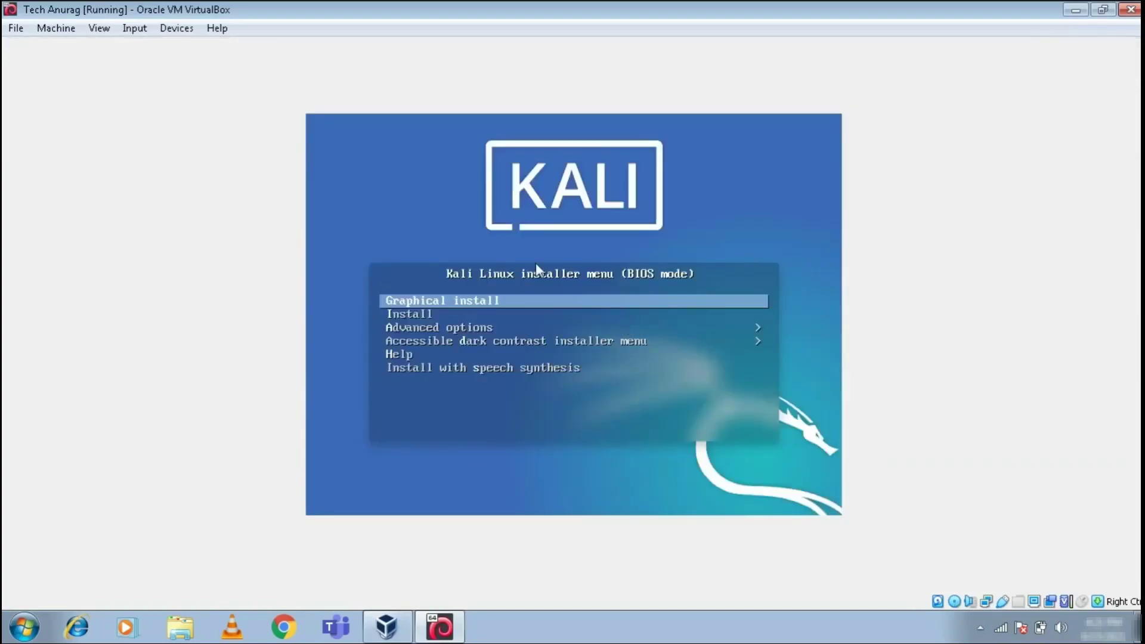
- Choose Graphical install from the Kali boot menu and maximize the VM window
key("Return")
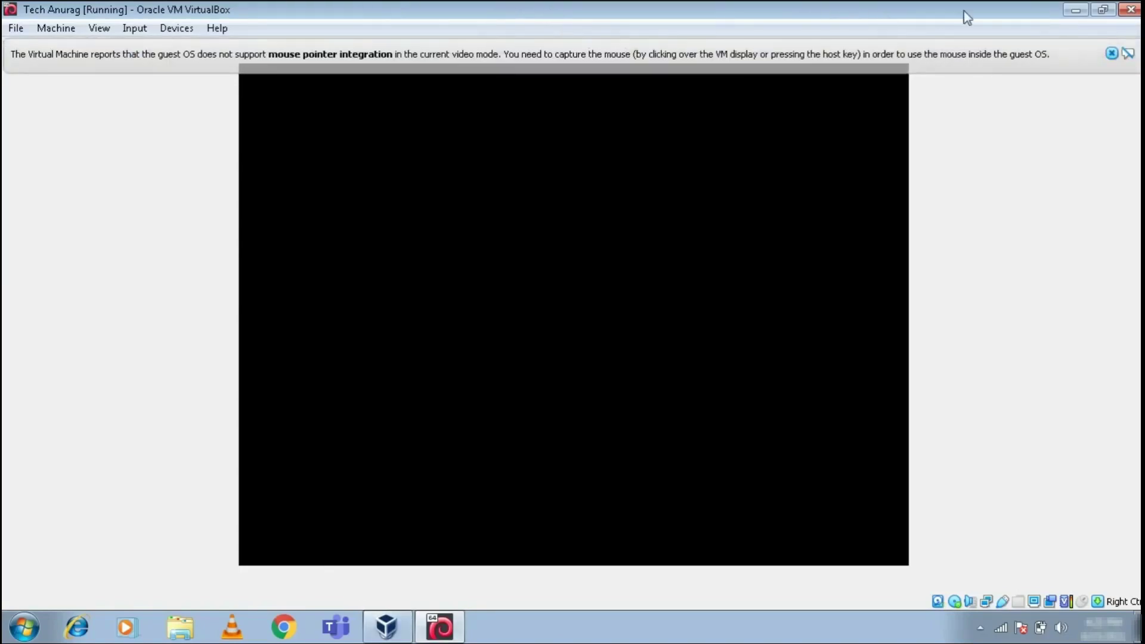
left_click(1106, 55)
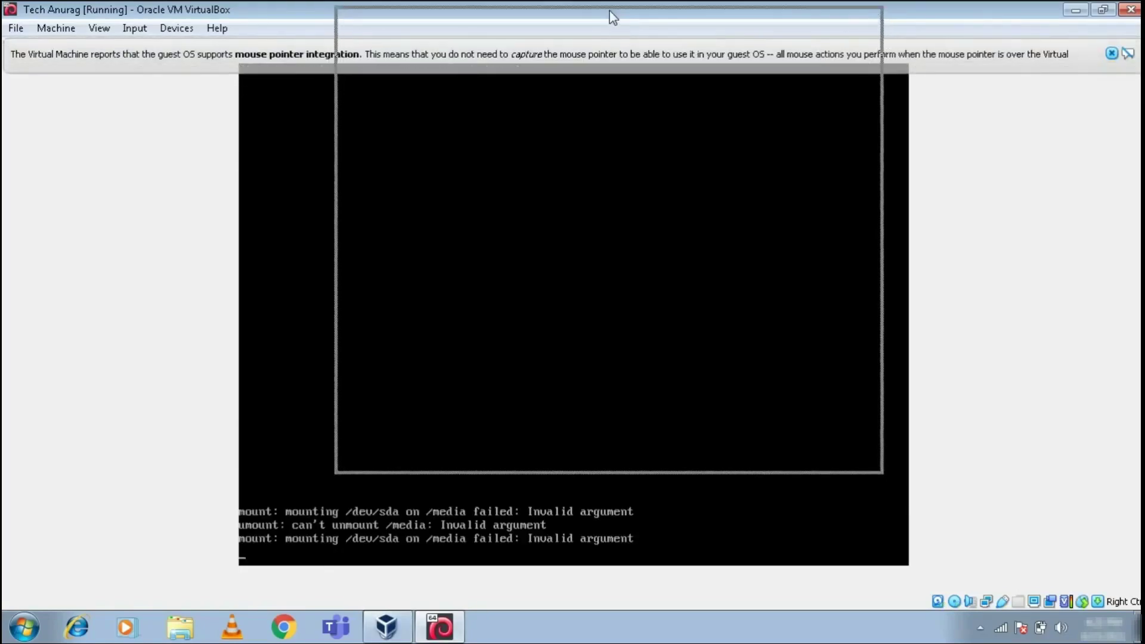
left_click_drag(614, 78, 617, 102)
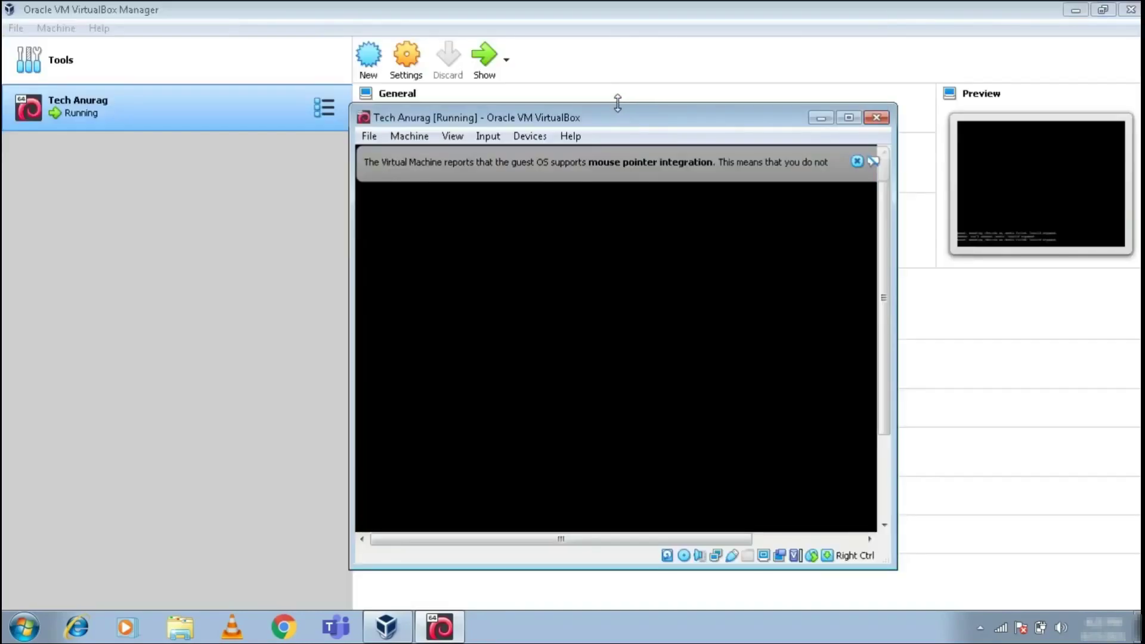
left_click(1073, 10)
right_click(740, 3)
left_click(773, 49)
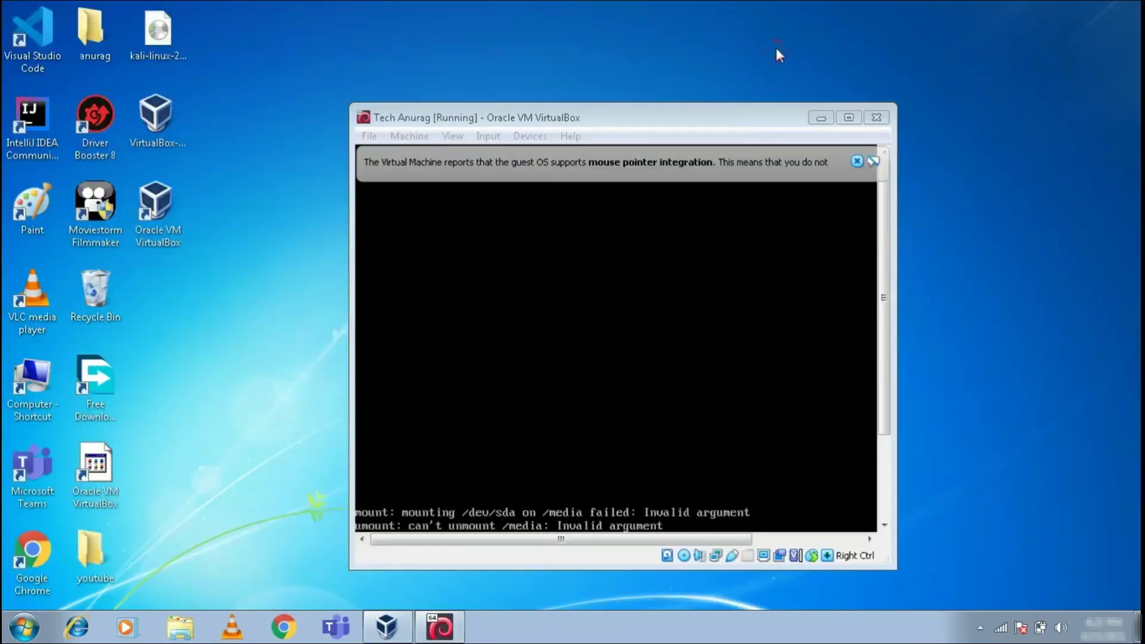
left_click(841, 121)
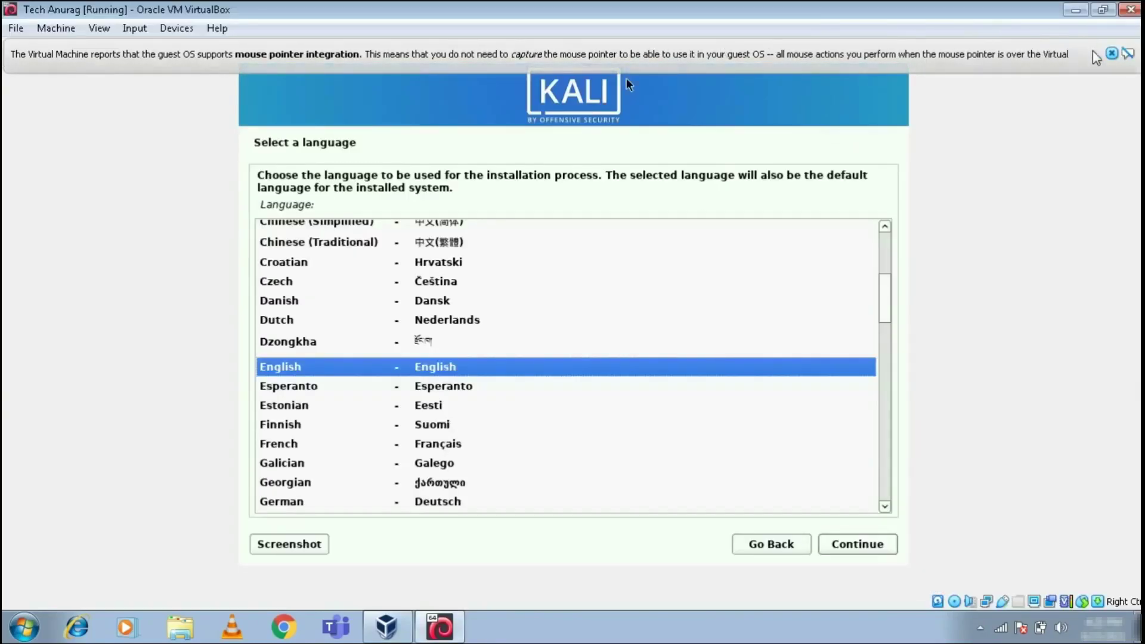
- Keep English as the installer language, choose India as the location, and accept the American English keymap
left_click(1110, 55)
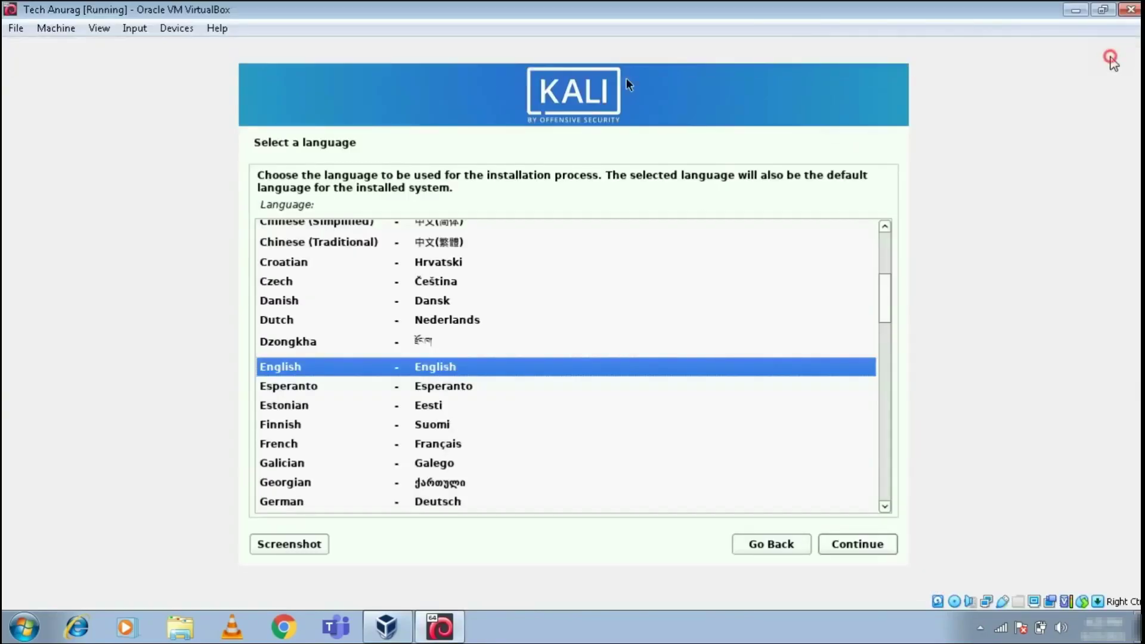
left_click(857, 544)
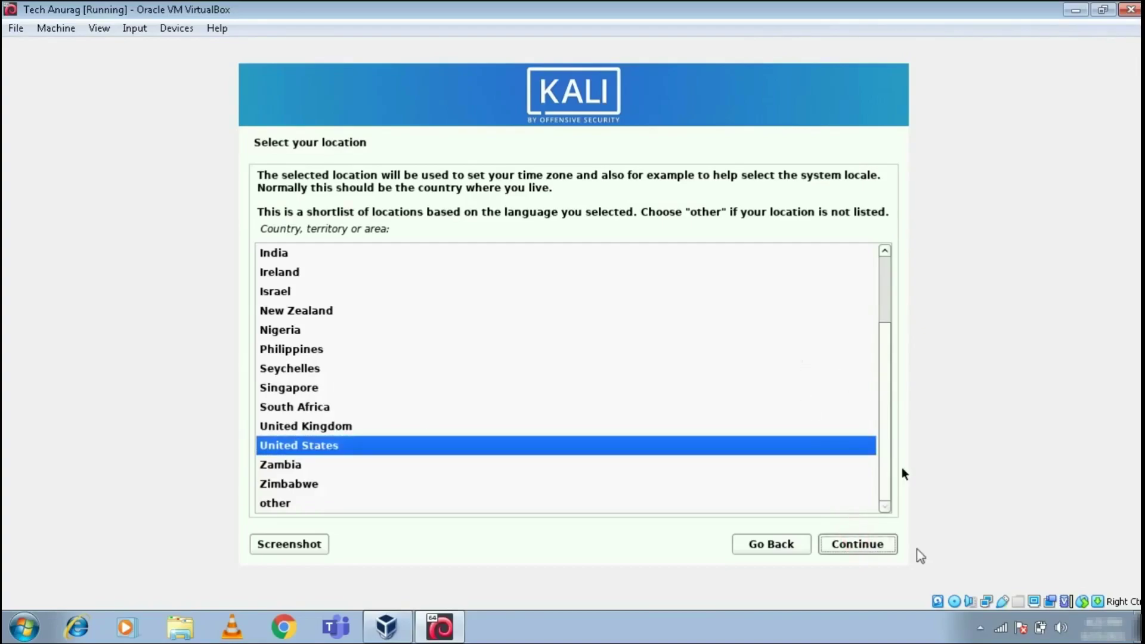
left_click(981, 627)
scroll(566, 376, "up", 3)
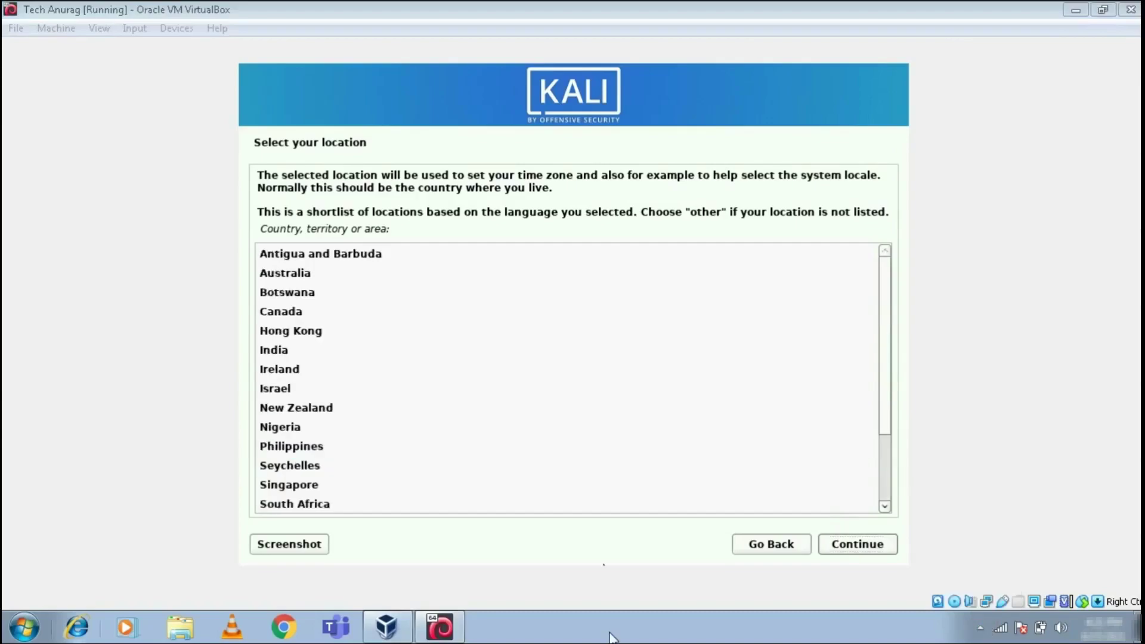
left_click(276, 348)
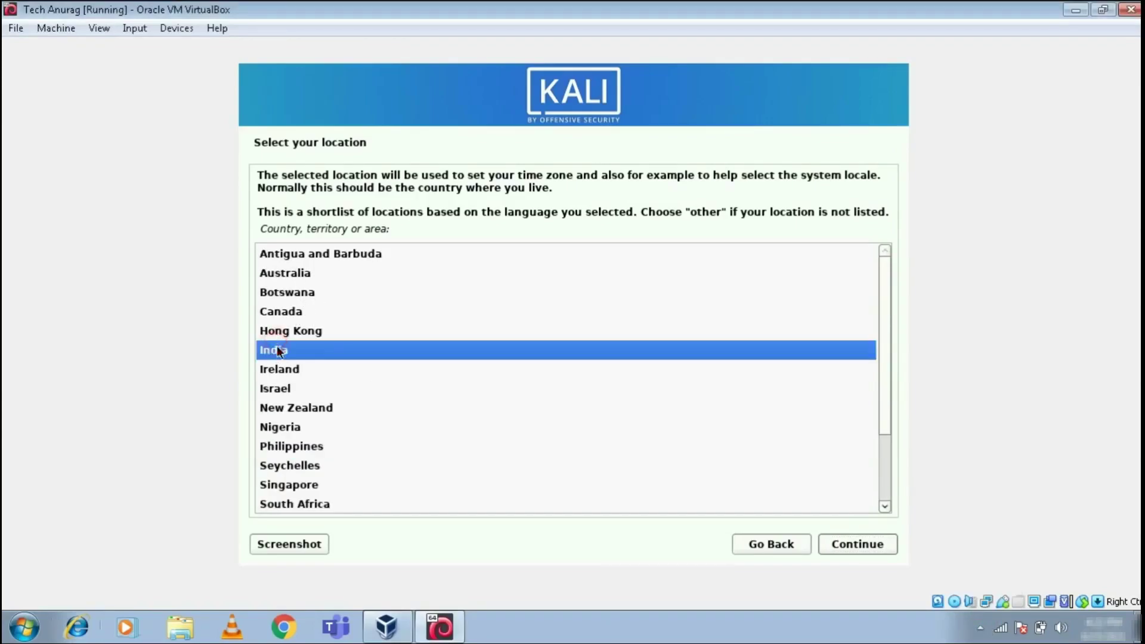
left_click(849, 544)
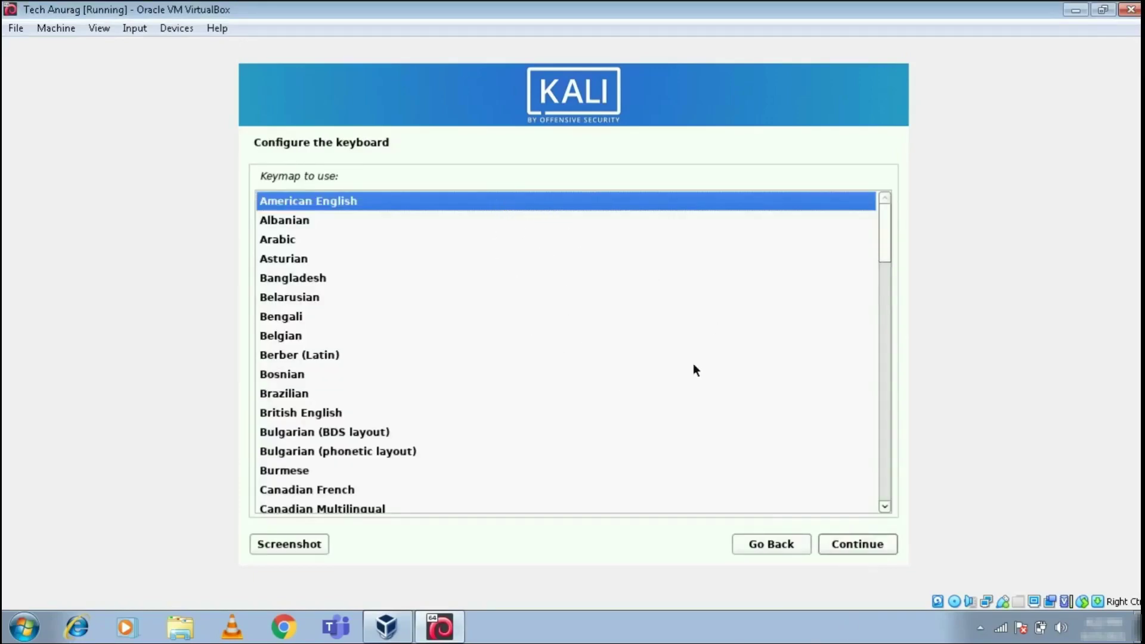
left_click(887, 551)
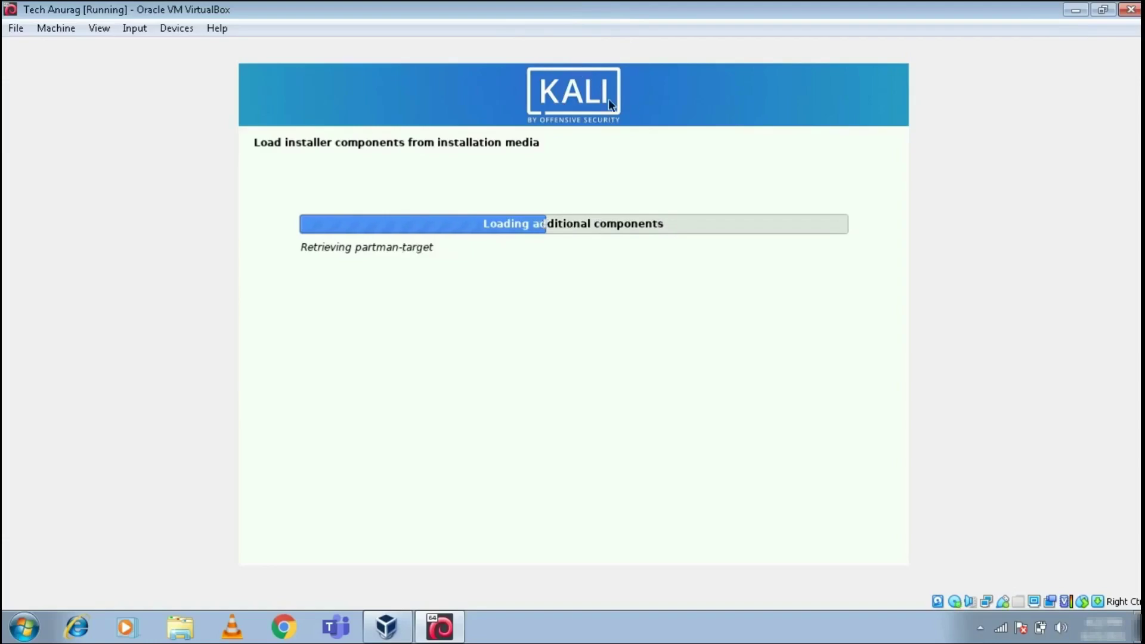
- Keep 'kali' as the hostname and leave the domain name blank
mouse_move(600, 8)
left_mouse_down()
mouse_move(601, 25)
mouse_move(603, 9)
left_mouse_up()
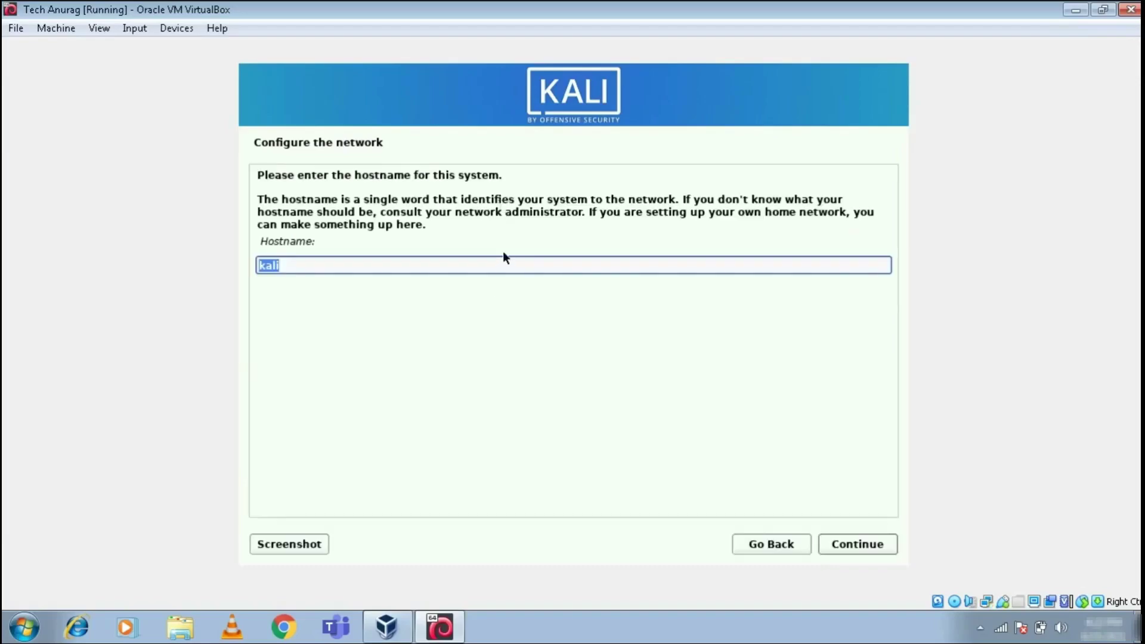
left_click(488, 268)
double_click(491, 267)
left_click(872, 545)
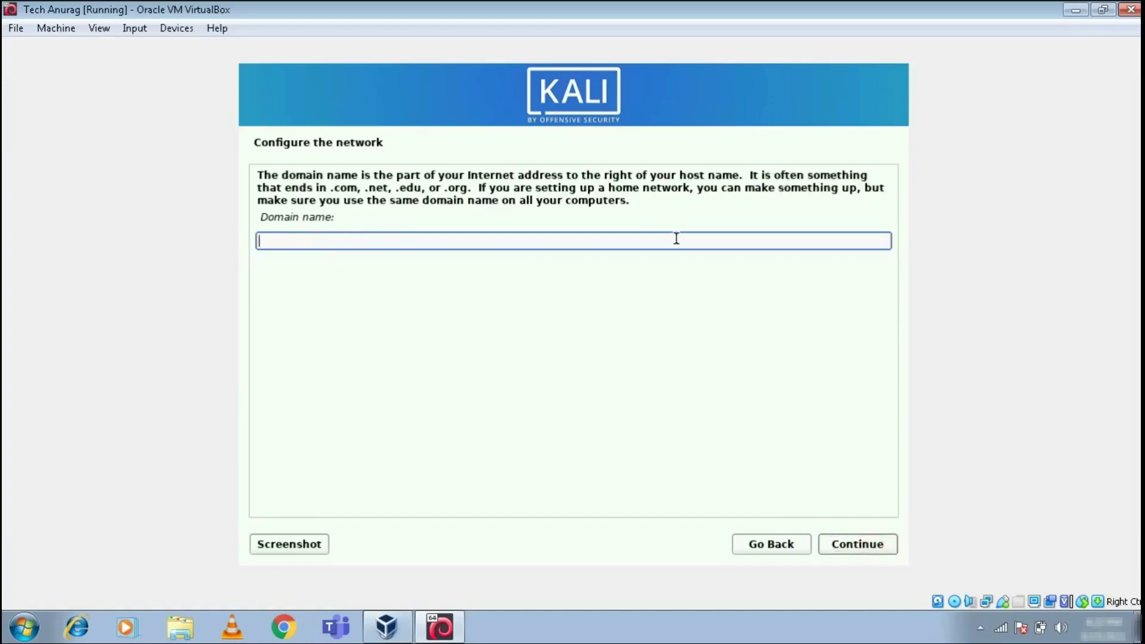
left_click(858, 545)
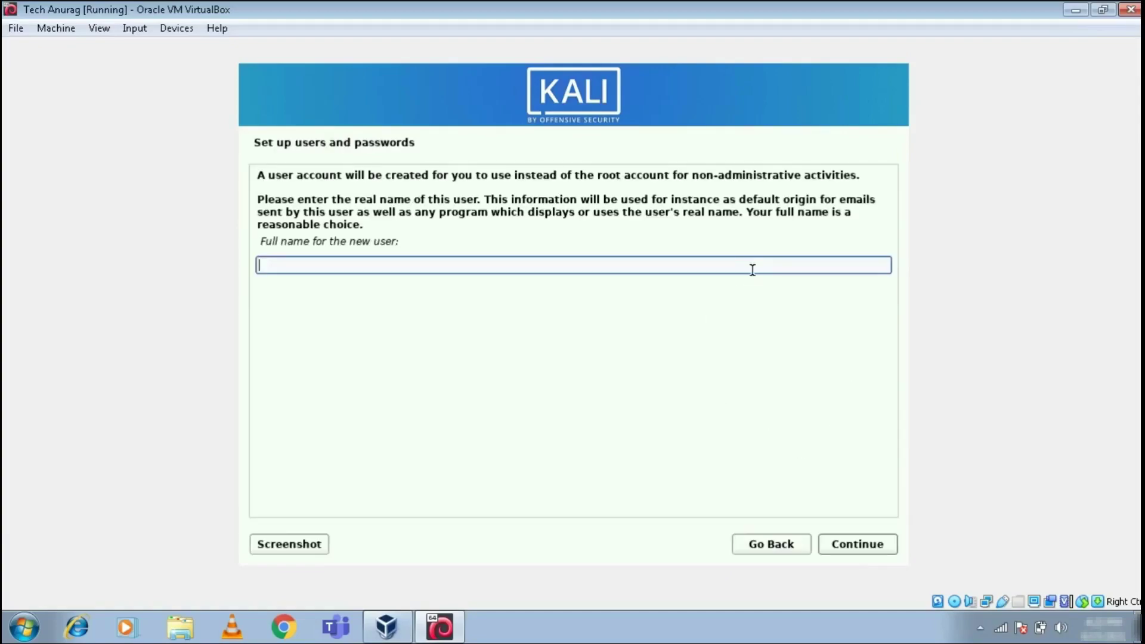
- Enter the new user's full name and accept the suggested username
left_click(652, 260)
type("A")
type("echANI")
type("nurag")
left_click(870, 545)
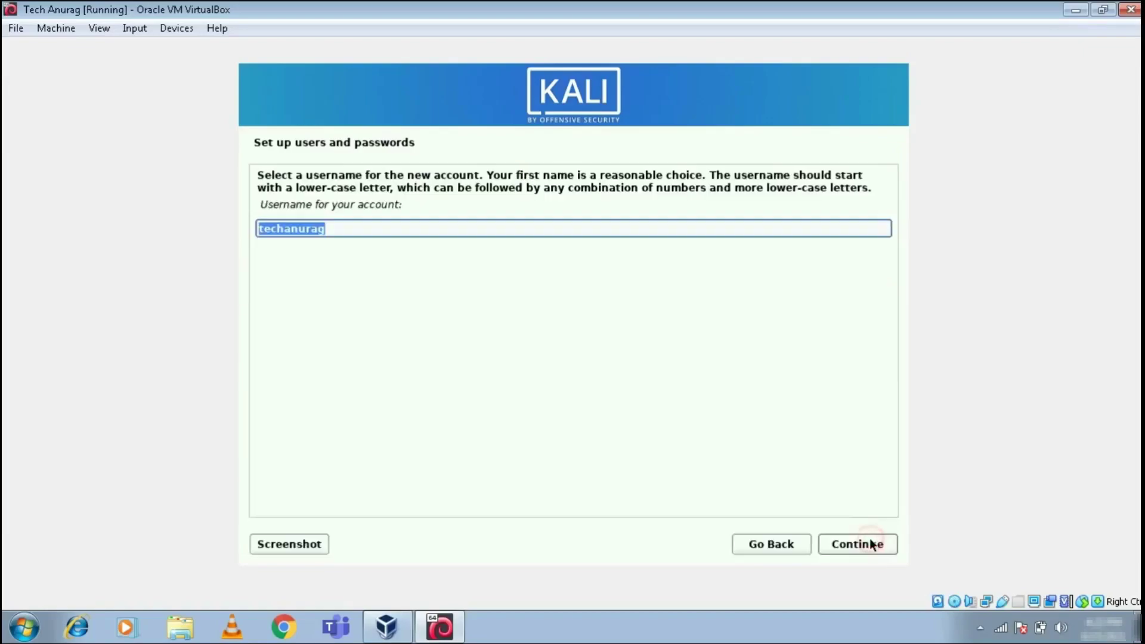
left_click(717, 229)
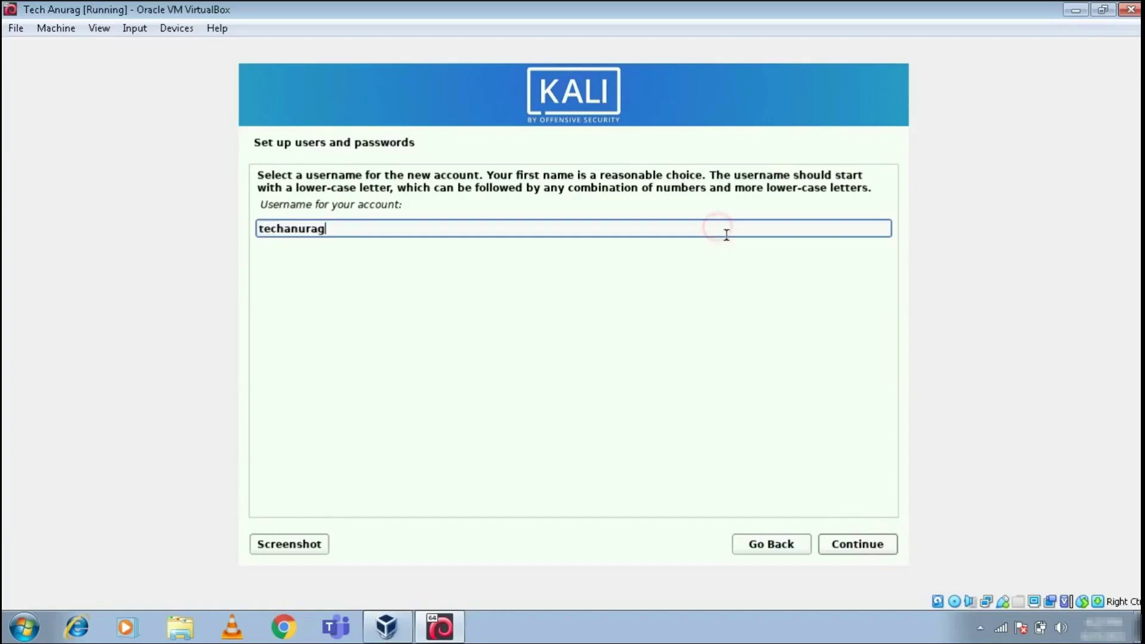
left_click(854, 544)
- Set the new user's account password and re-enter it for verification
left_click(658, 226)
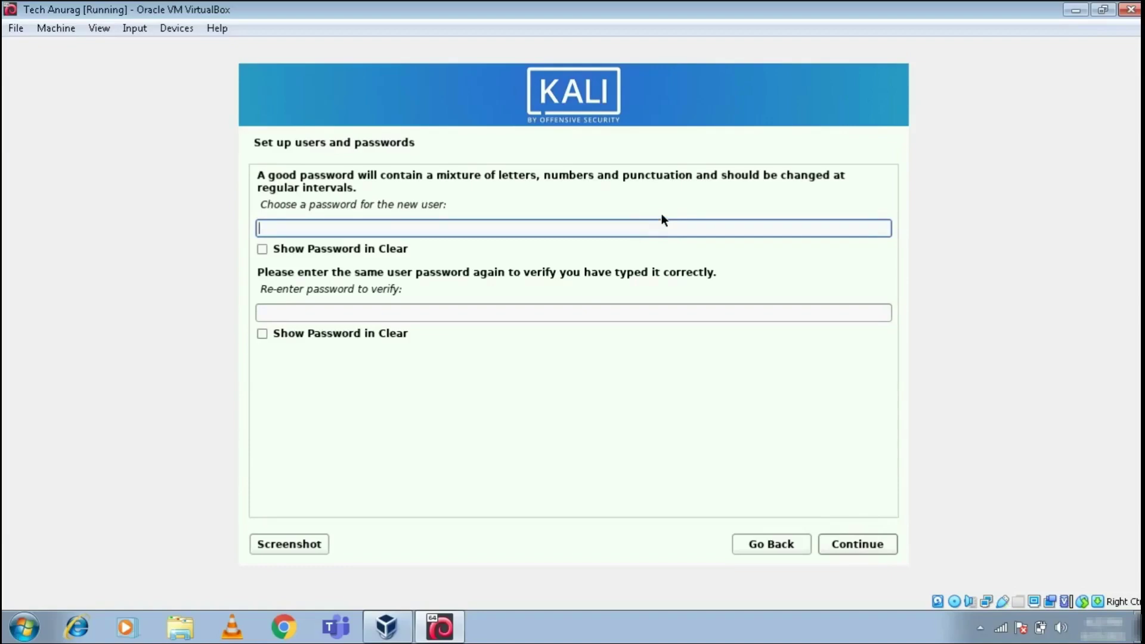
type("123456789")
left_click(533, 313)
type("123")
key("BackSpace")
key("BackSpace")
key("BackSpace")
type("12345678")
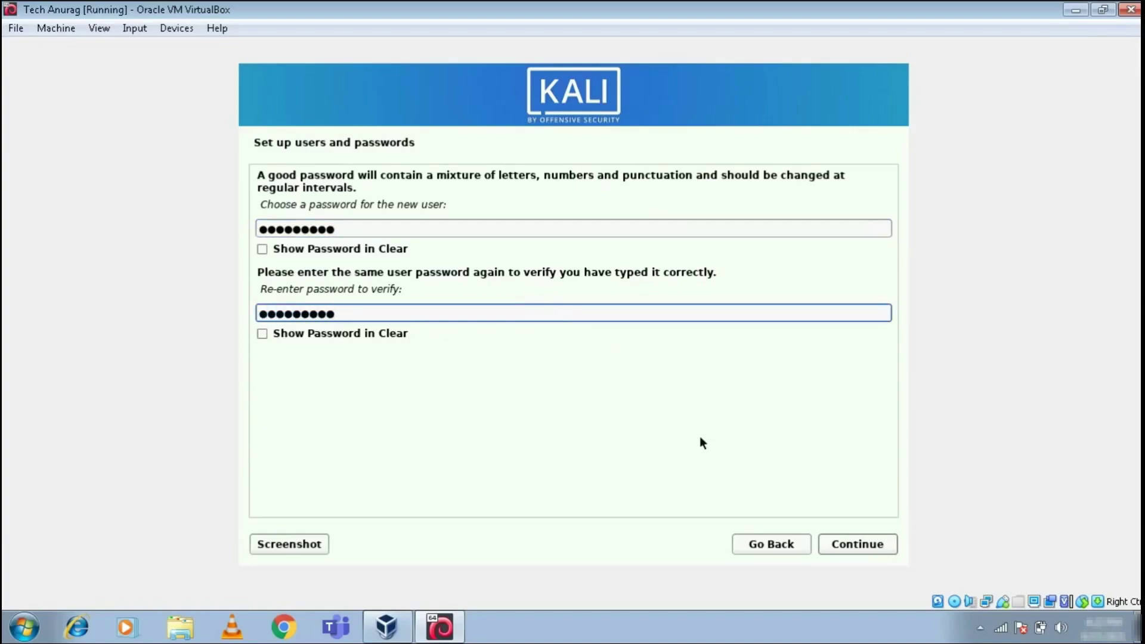
type("9")
left_click(871, 543)
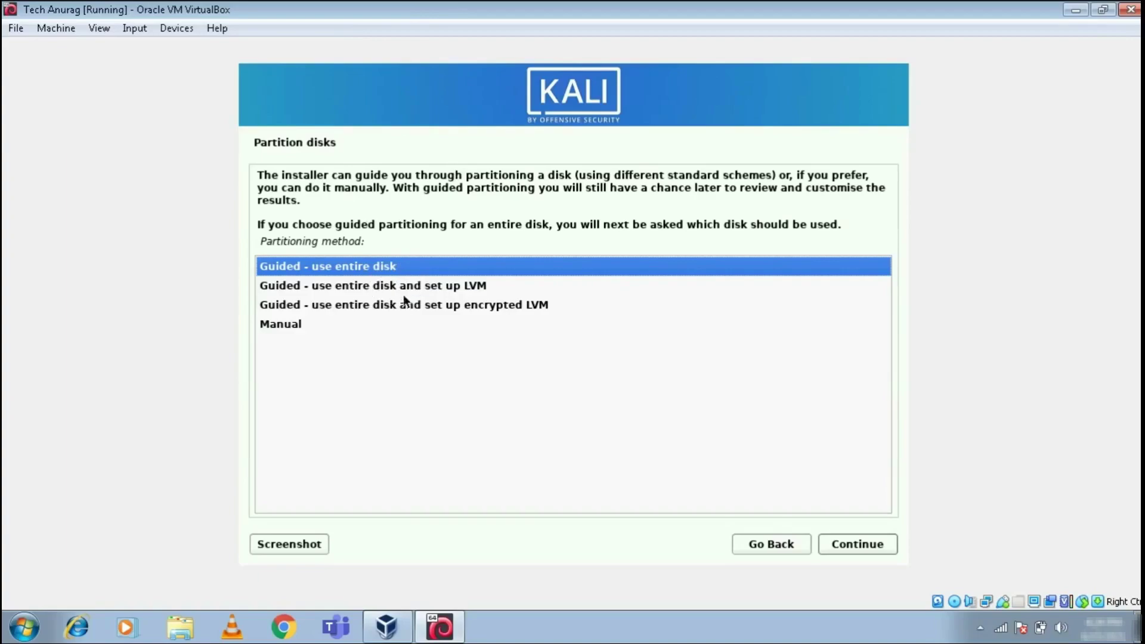
- Guided-partition the entire 32.2 GB disk with all files in one partition and write the changes
left_click(402, 264)
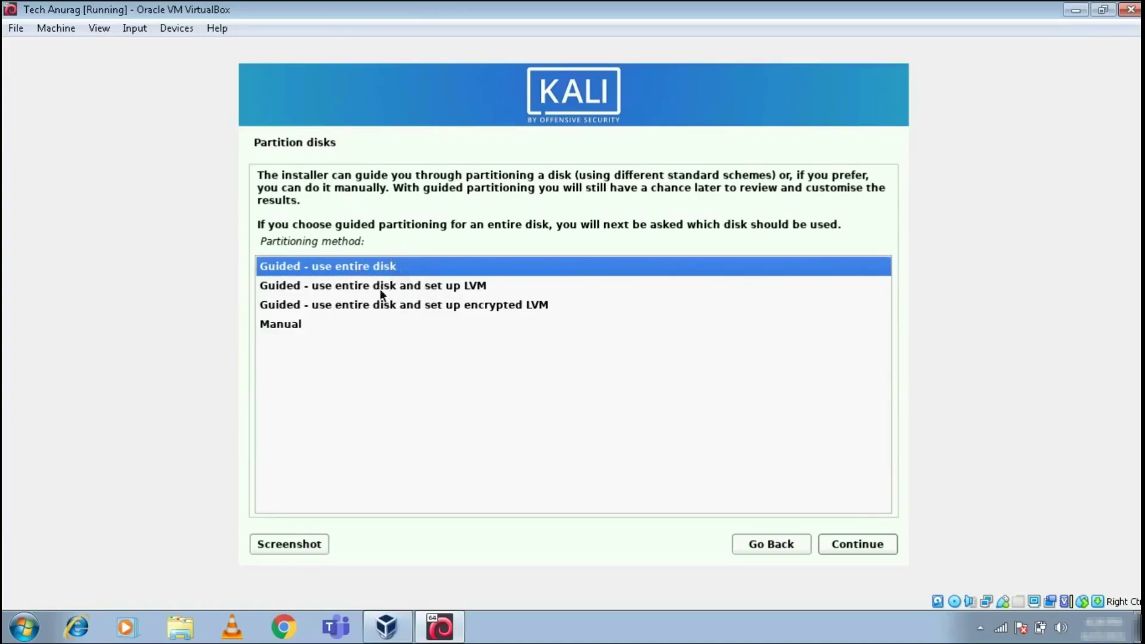
left_click(858, 542)
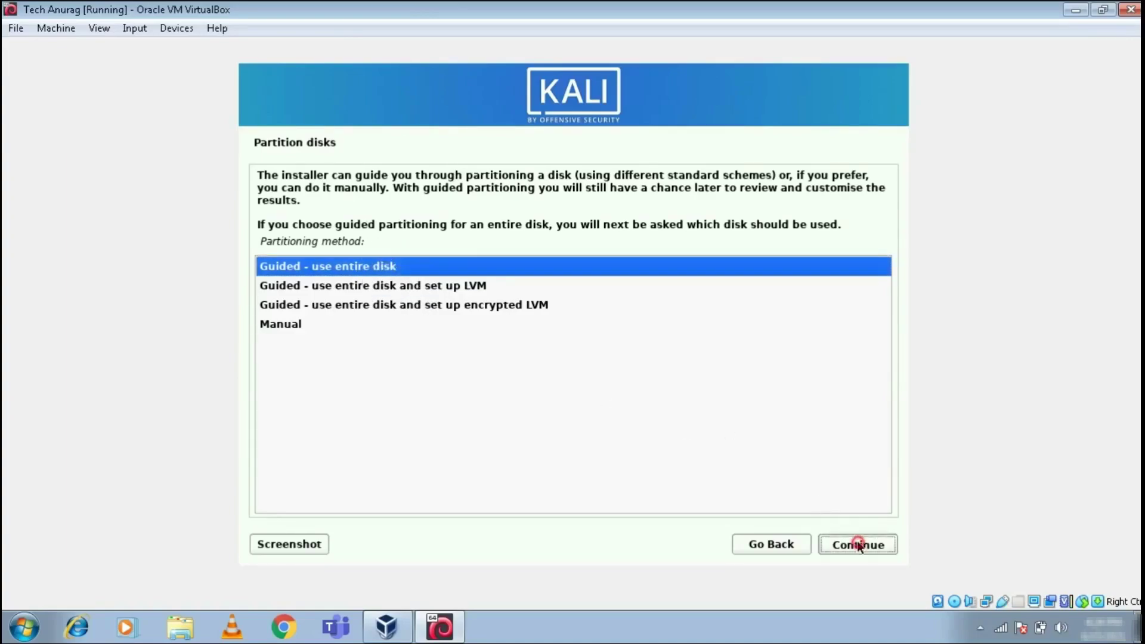
left_click(484, 235)
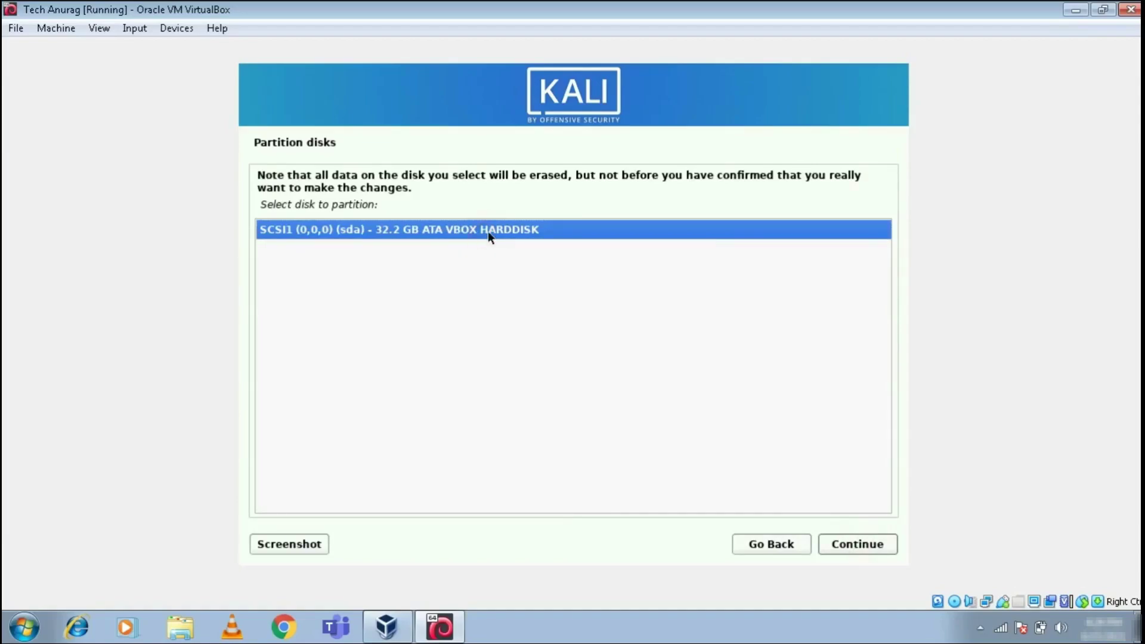
left_click(865, 542)
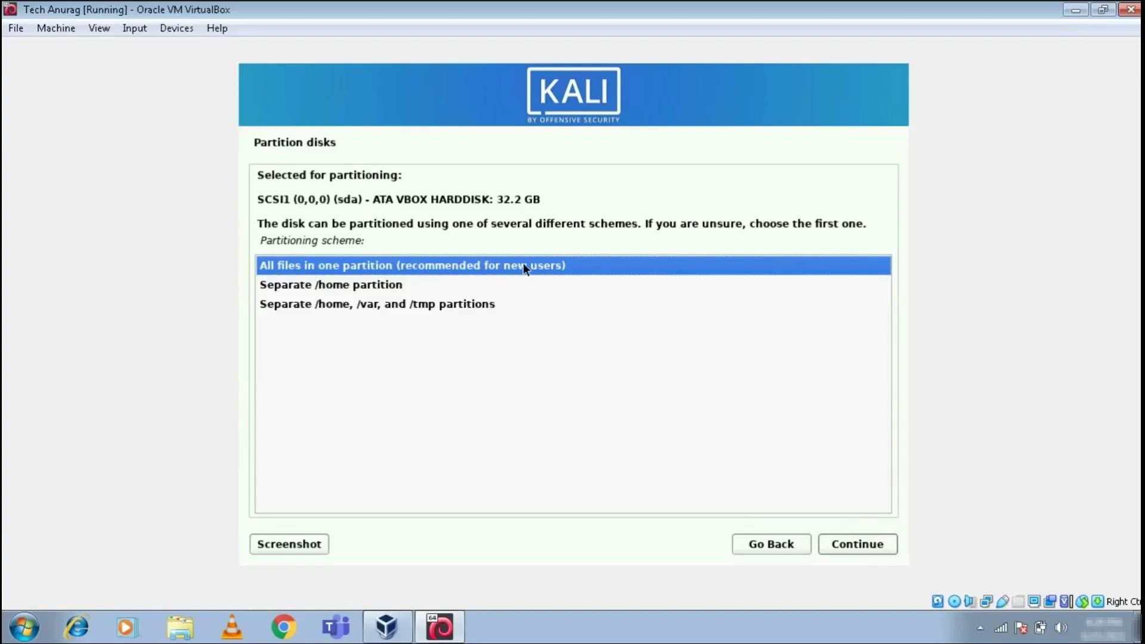
left_click(881, 558)
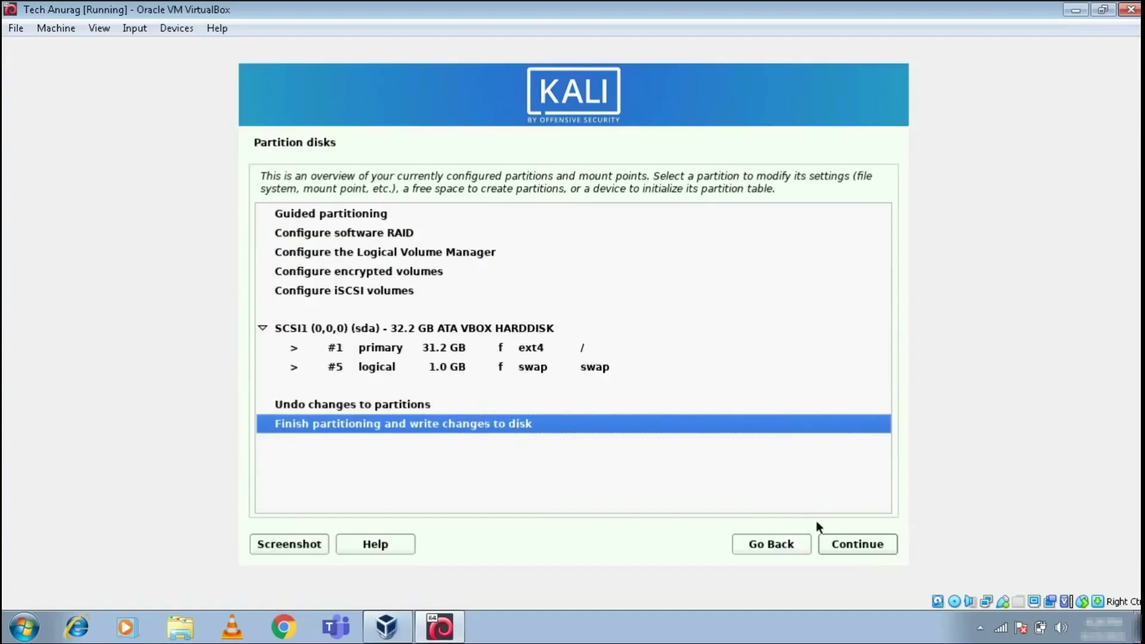
left_click(869, 553)
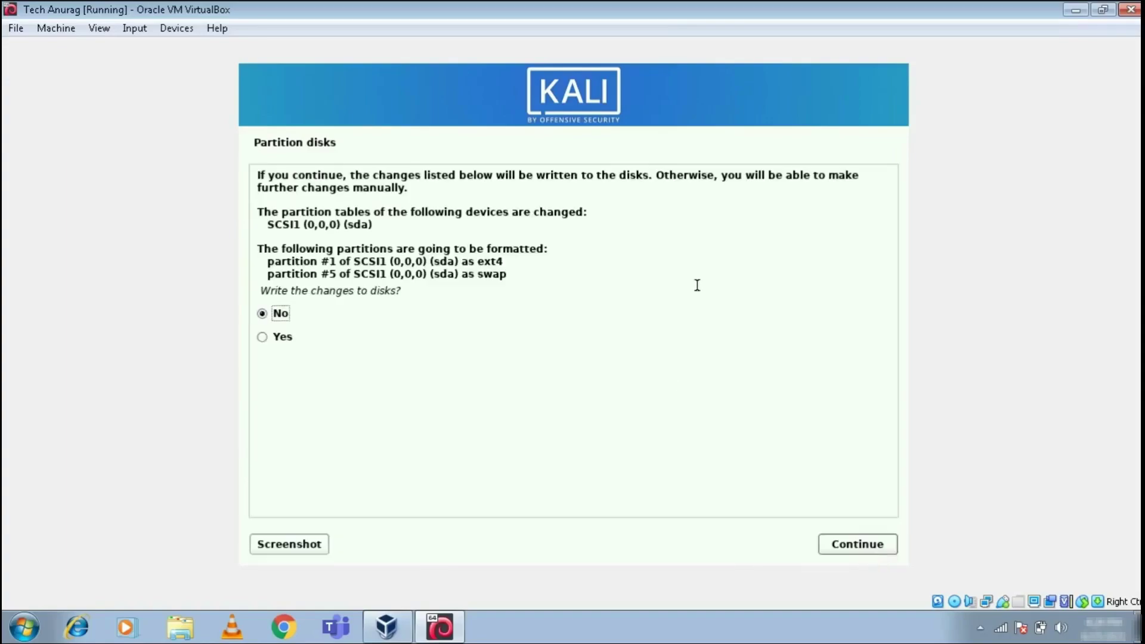
left_click(278, 336)
left_click(875, 548)
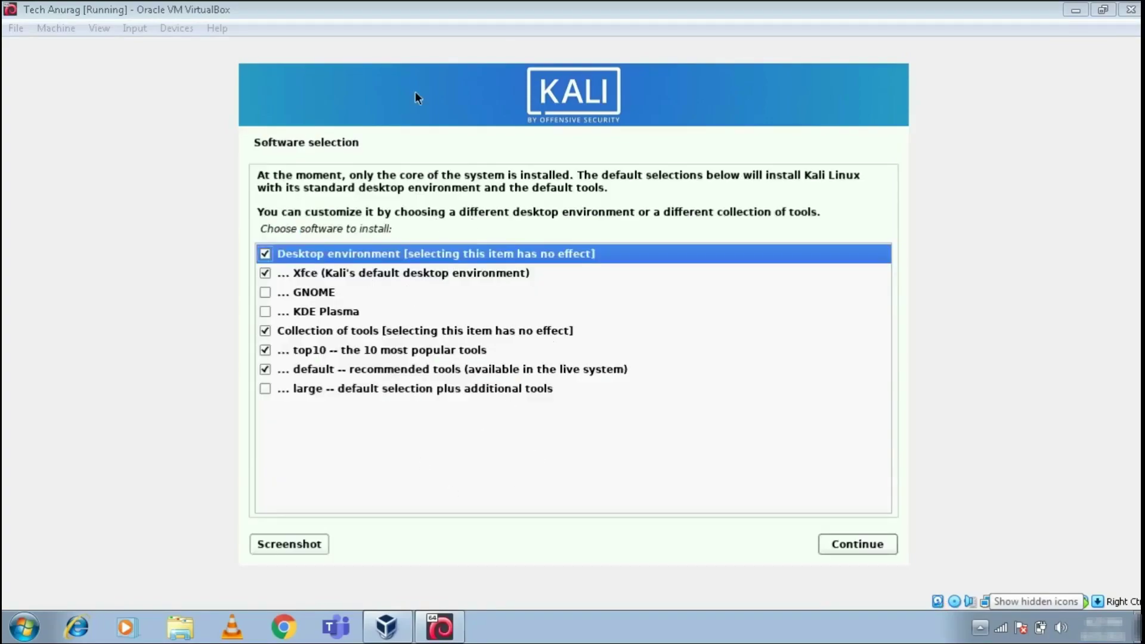
- Add 'large -- default selection plus additional tools' to the software selection and install it
left_click(332, 231)
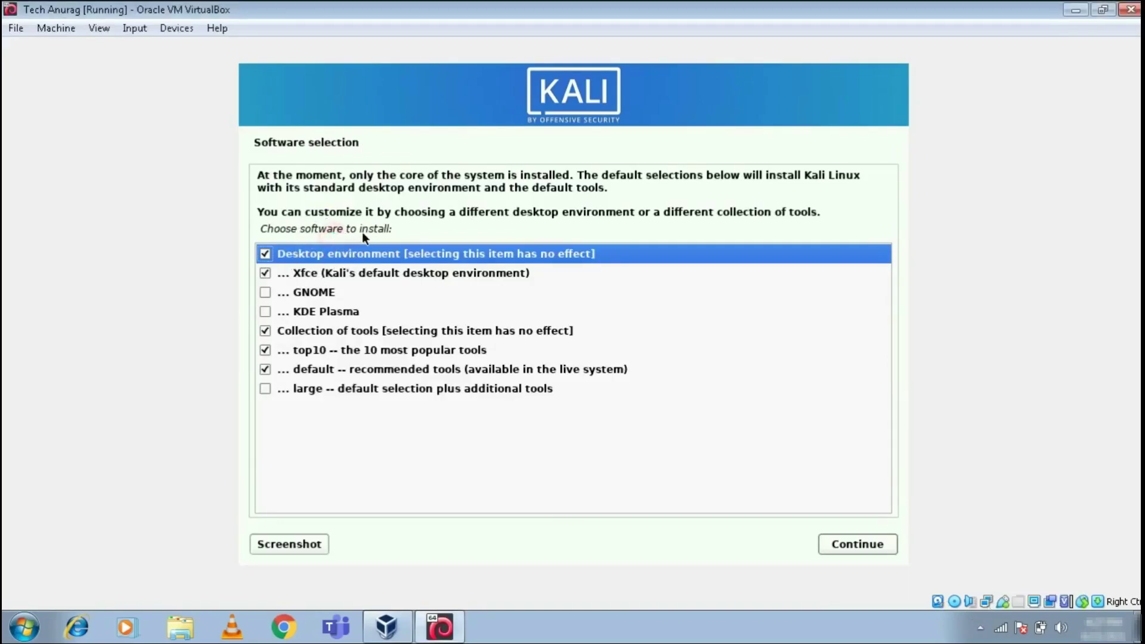
left_click_drag(358, 229, 393, 231)
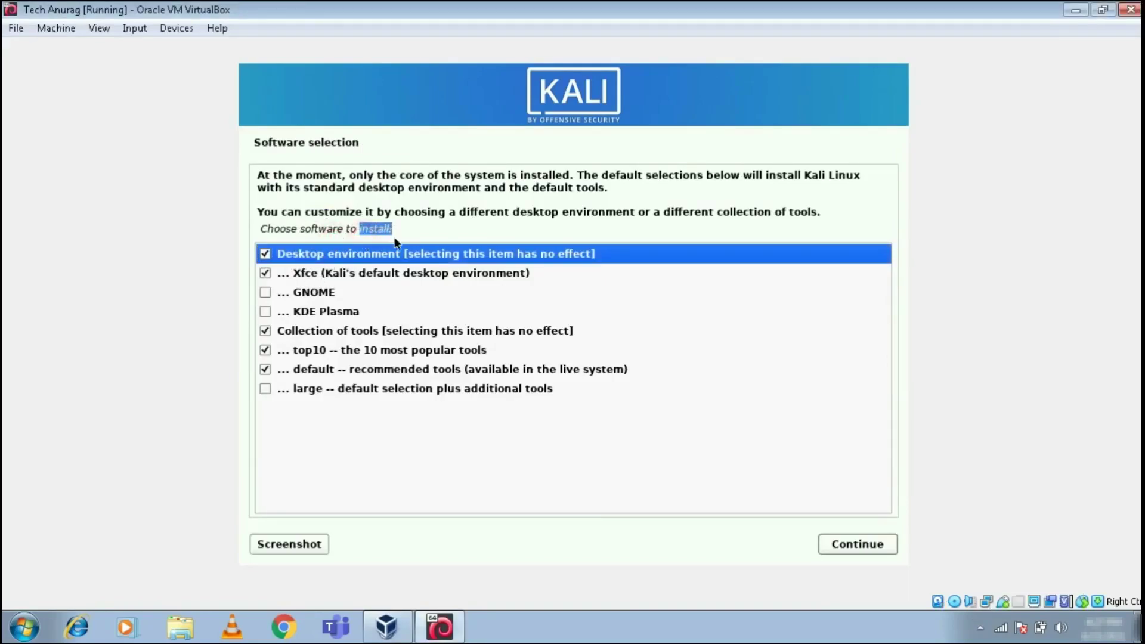
left_click(366, 234)
left_click(266, 389)
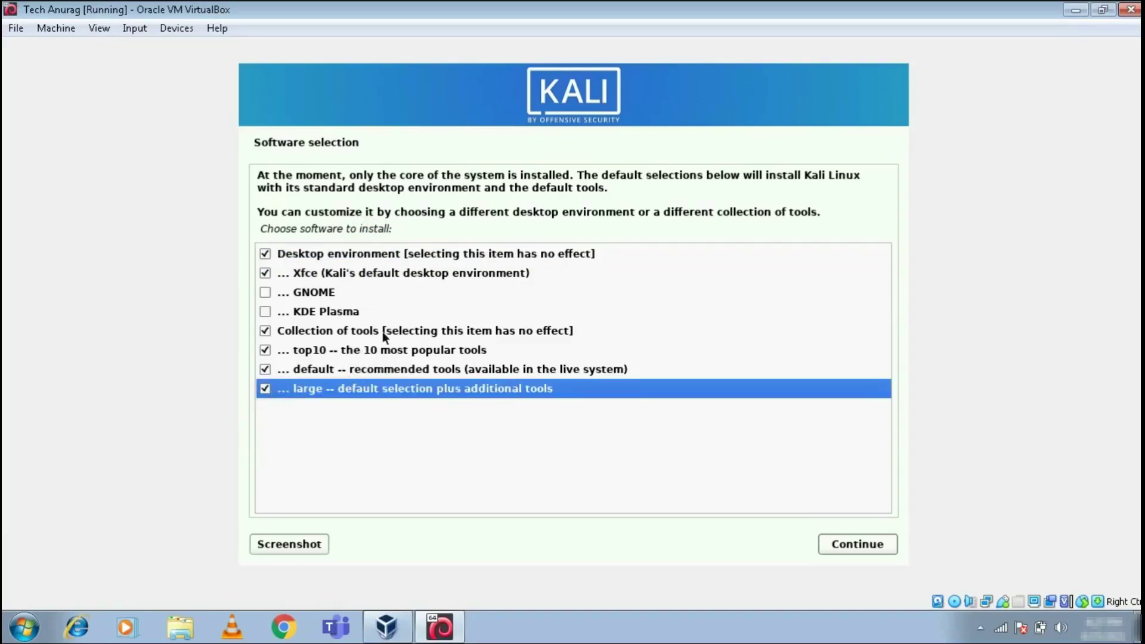
left_click(845, 541)
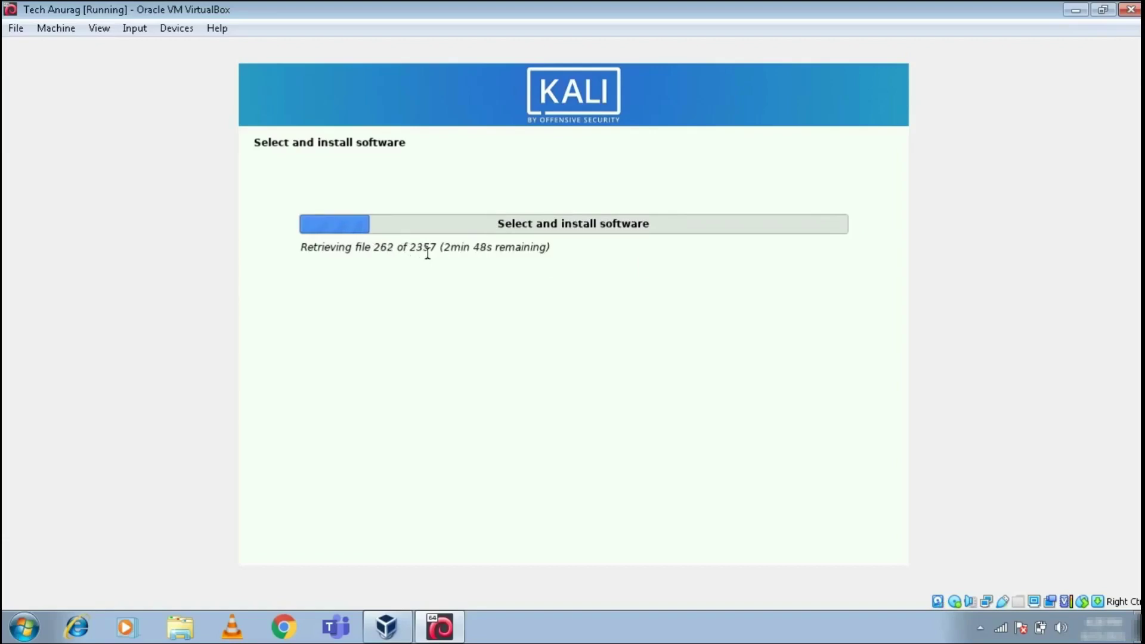
left_click_drag(477, 248, 301, 248)
left_click(542, 633)
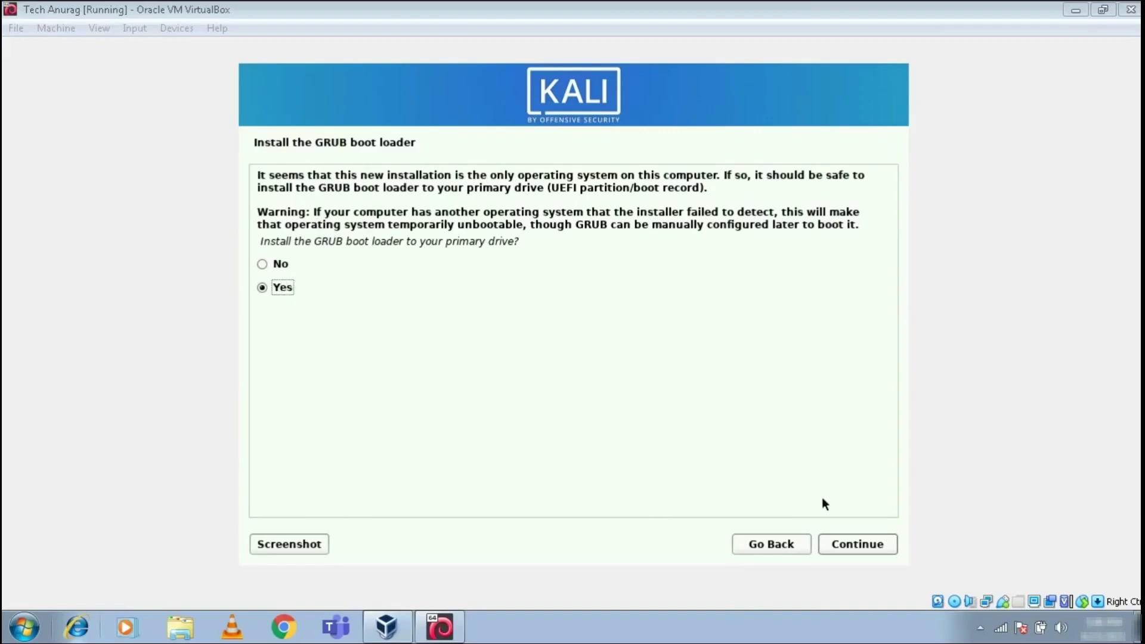
- Install the GRUB boot loader on /dev/sda
left_click(860, 541)
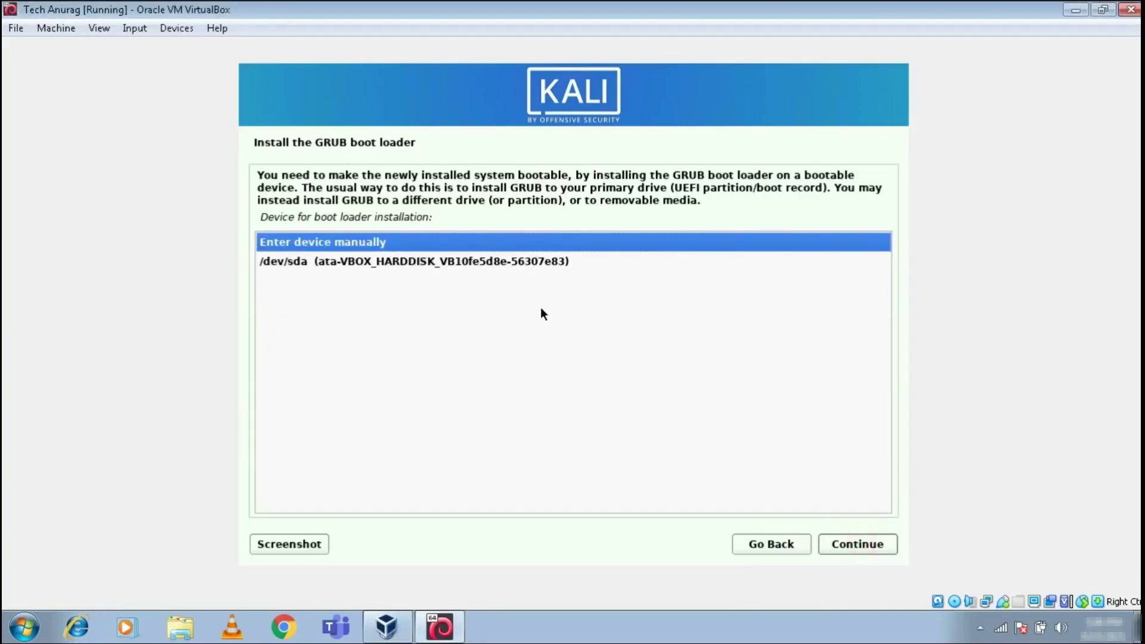
left_click(526, 266)
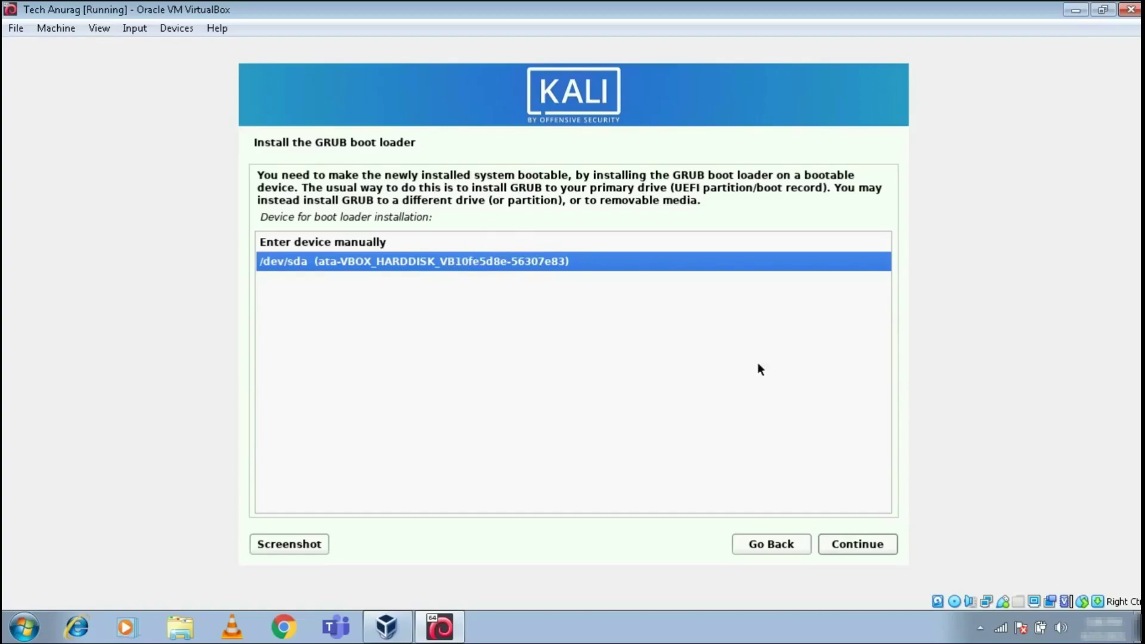
left_click(875, 547)
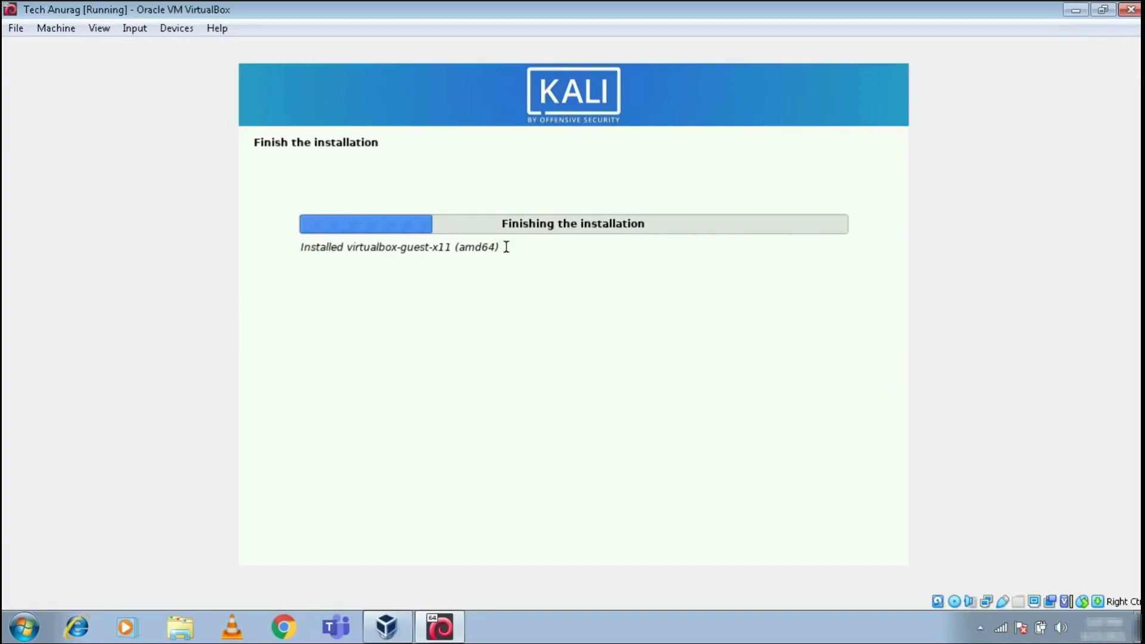
- Highlight the installation status line while the finishing stage runs
left_click(297, 245)
left_click_drag(504, 253, 495, 253)
mouse_move(302, 247)
left_mouse_down()
mouse_move(465, 236)
mouse_move(511, 250)
mouse_move(351, 281)
mouse_move(299, 241)
left_mouse_up()
left_click(521, 252)
left_click(395, 240)
- Restore the VM window, refresh the host desktop, and maximize the VM window again
double_click(574, 10)
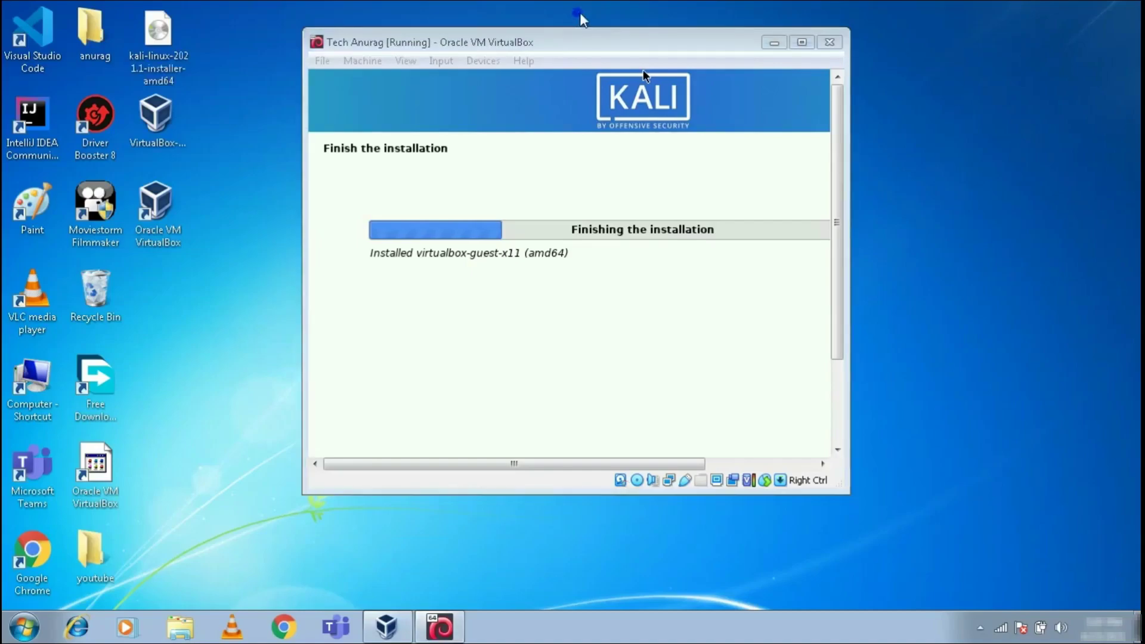
right_click(579, 12)
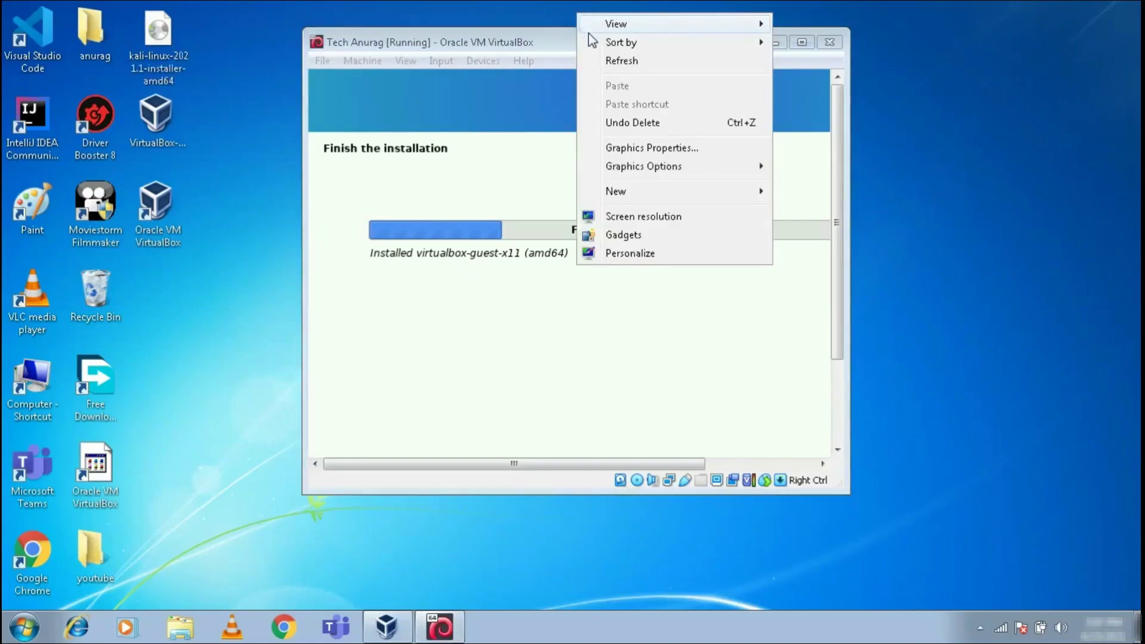
left_click(609, 57)
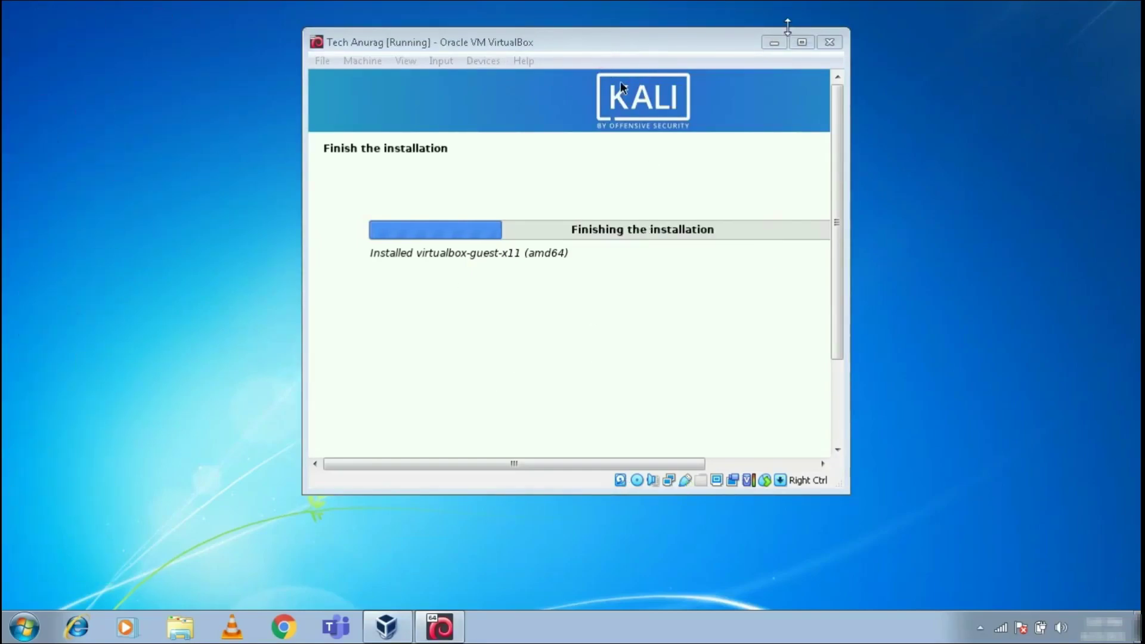
left_click(801, 41)
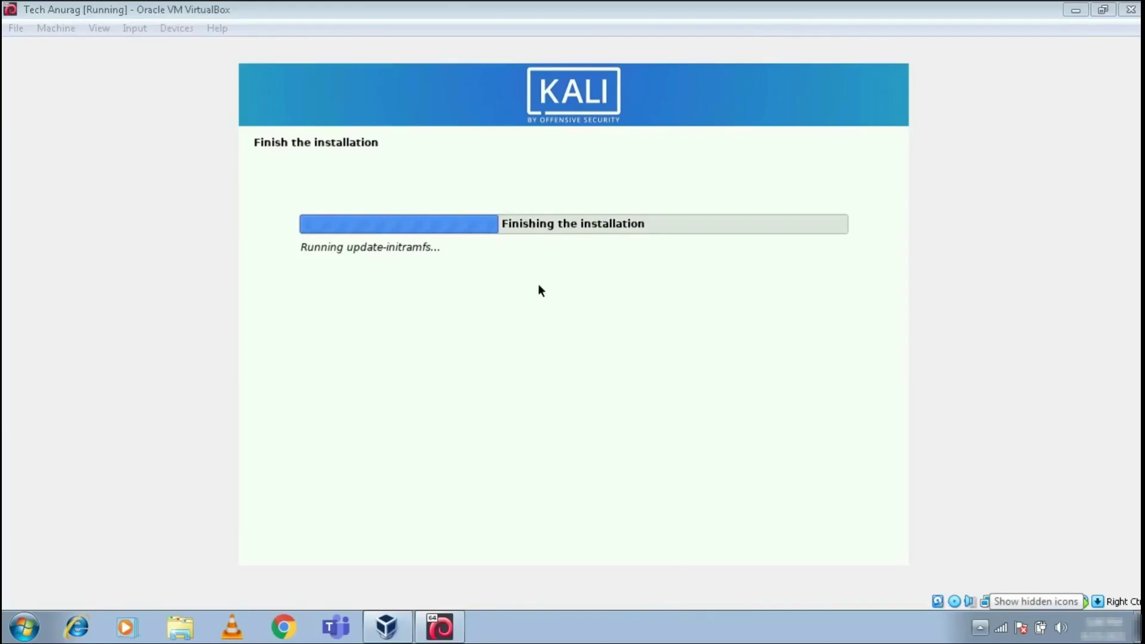
left_click_drag(529, 248, 279, 252)
left_click(474, 254)
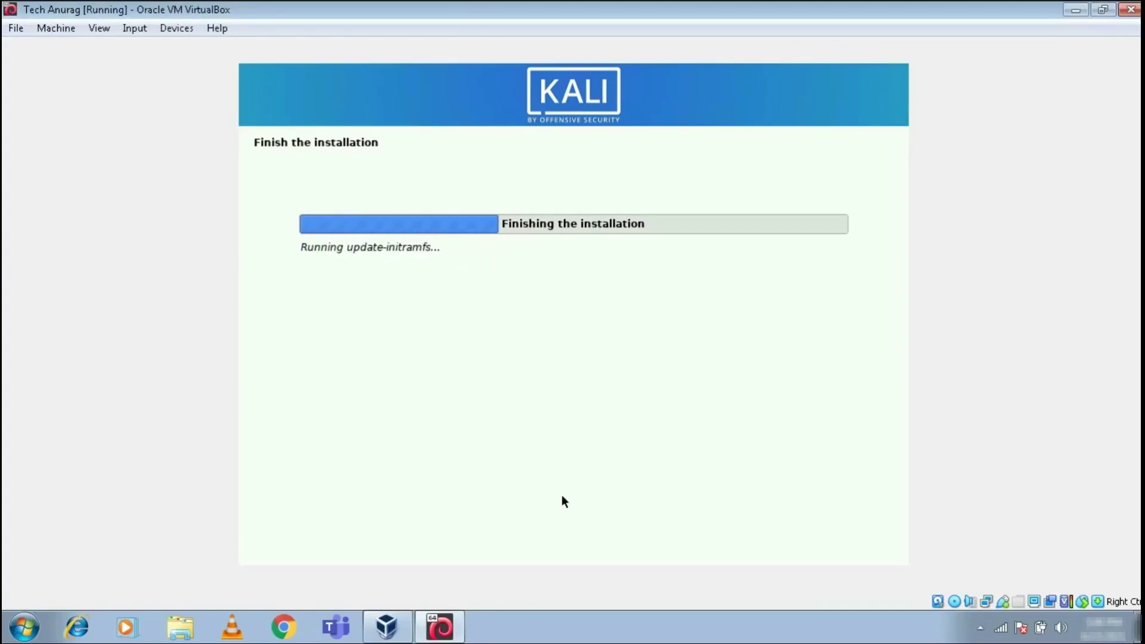
left_click(569, 637)
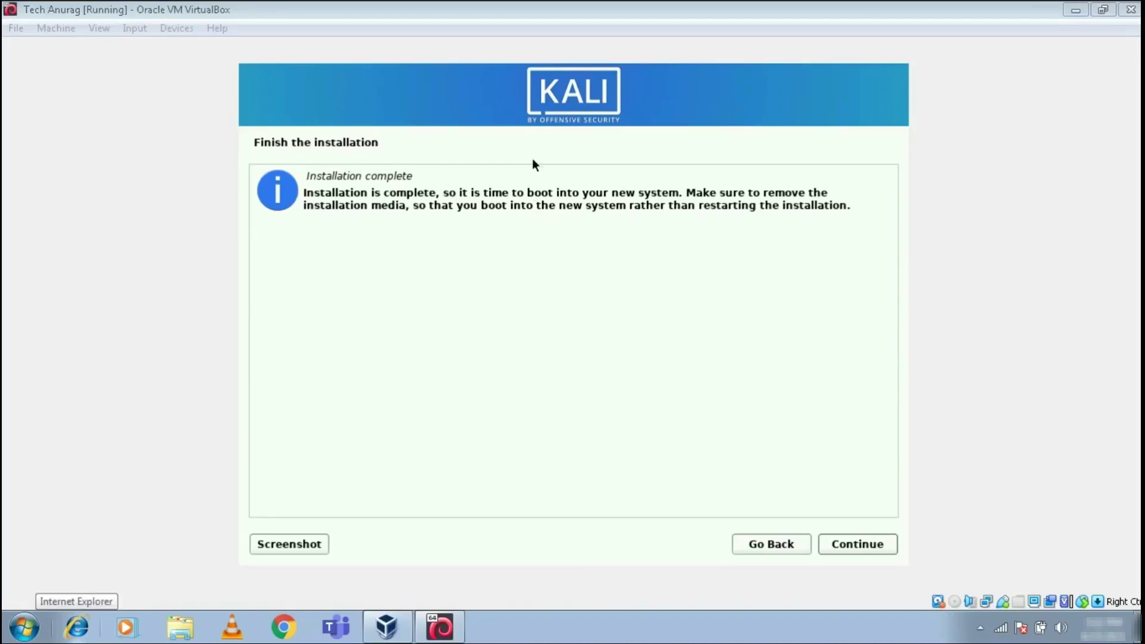
- Reboot the VM and boot Kali GNU/Linux from the GRUB menu
left_click(848, 543)
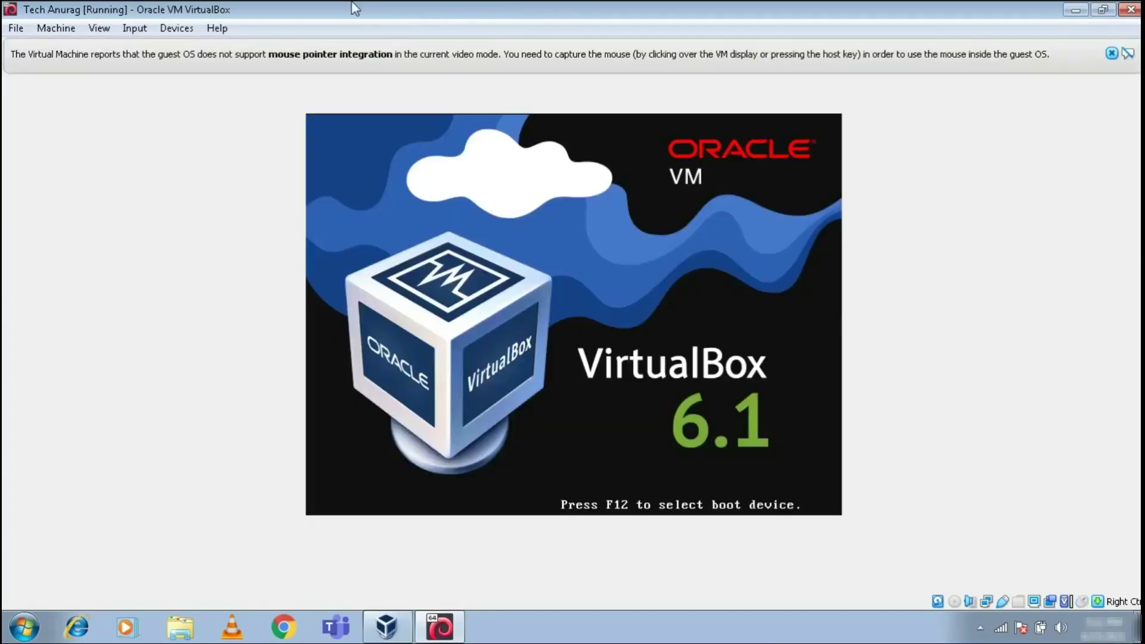
left_click(1111, 54)
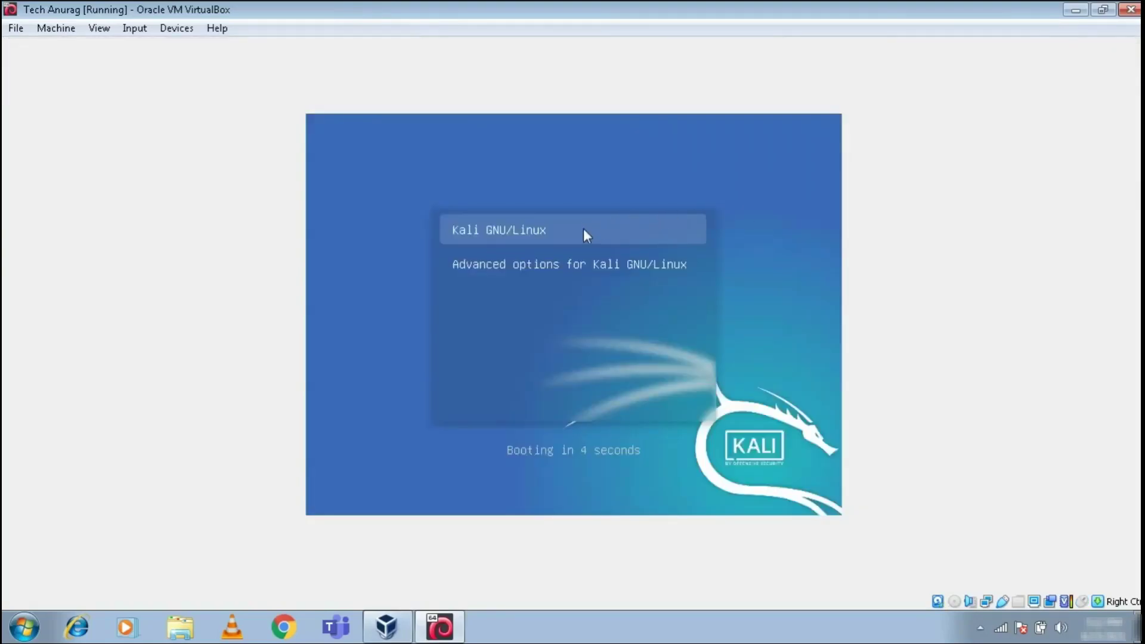
key("Return")
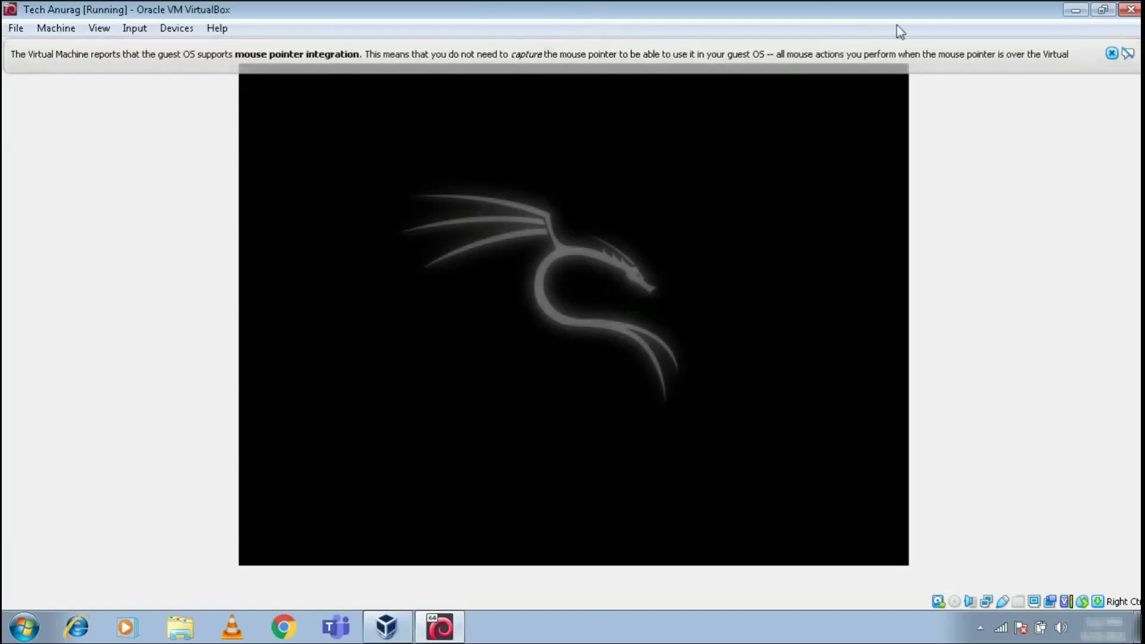
left_click(1111, 54)
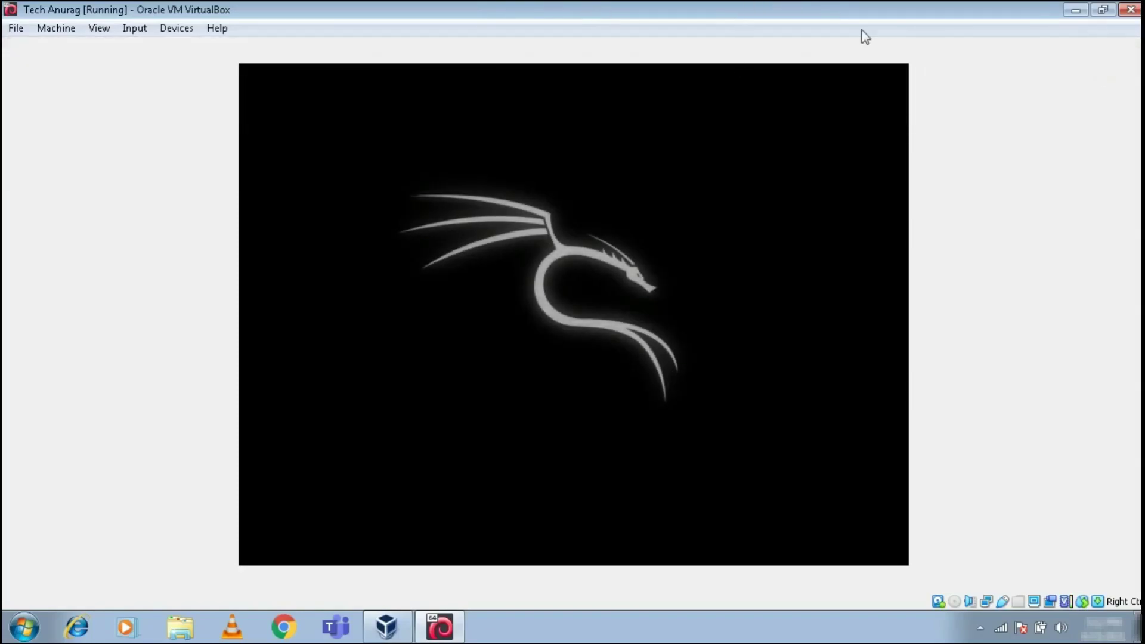
left_click_drag(770, 10, 719, 3)
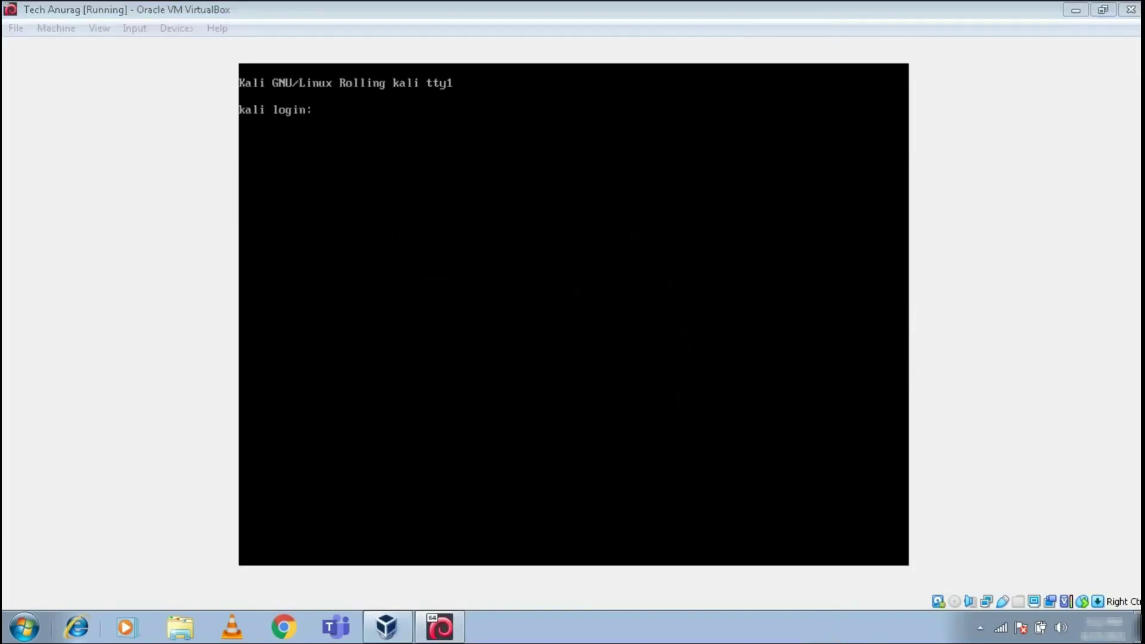
left_click(606, 4)
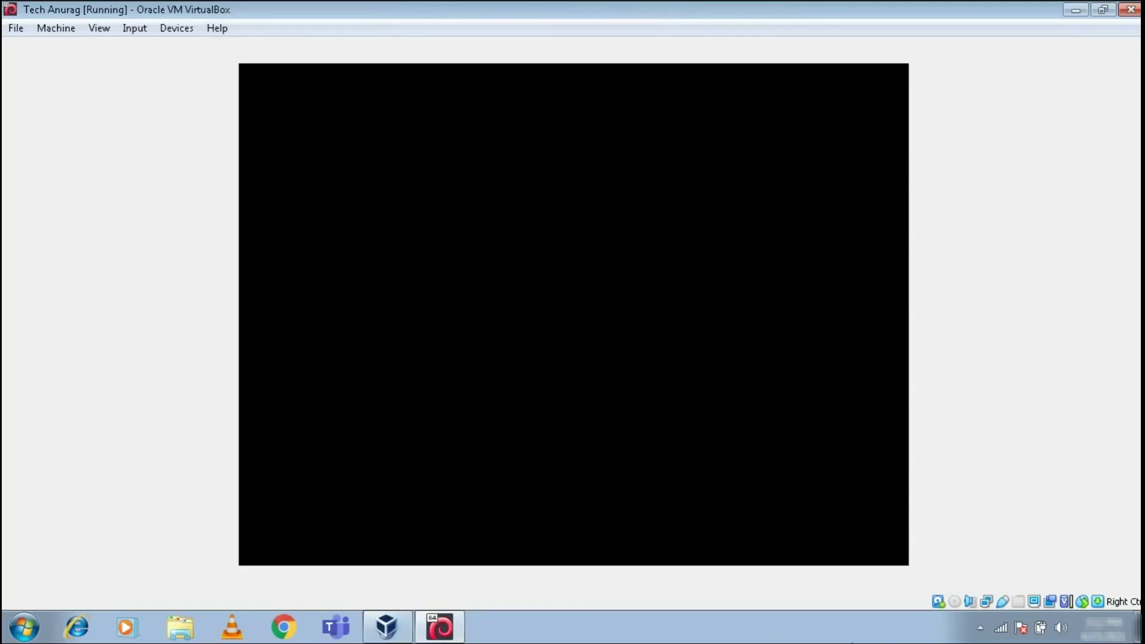
left_click(786, 620)
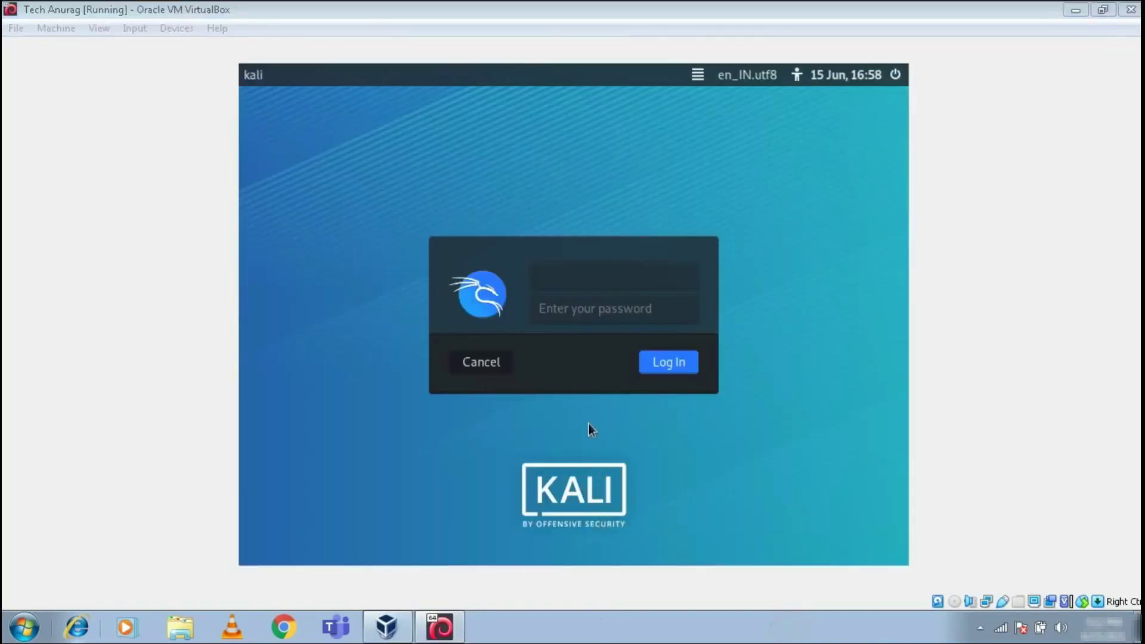
- Enter the user's username and password on the Kali login screen and log in
left_click(570, 276)
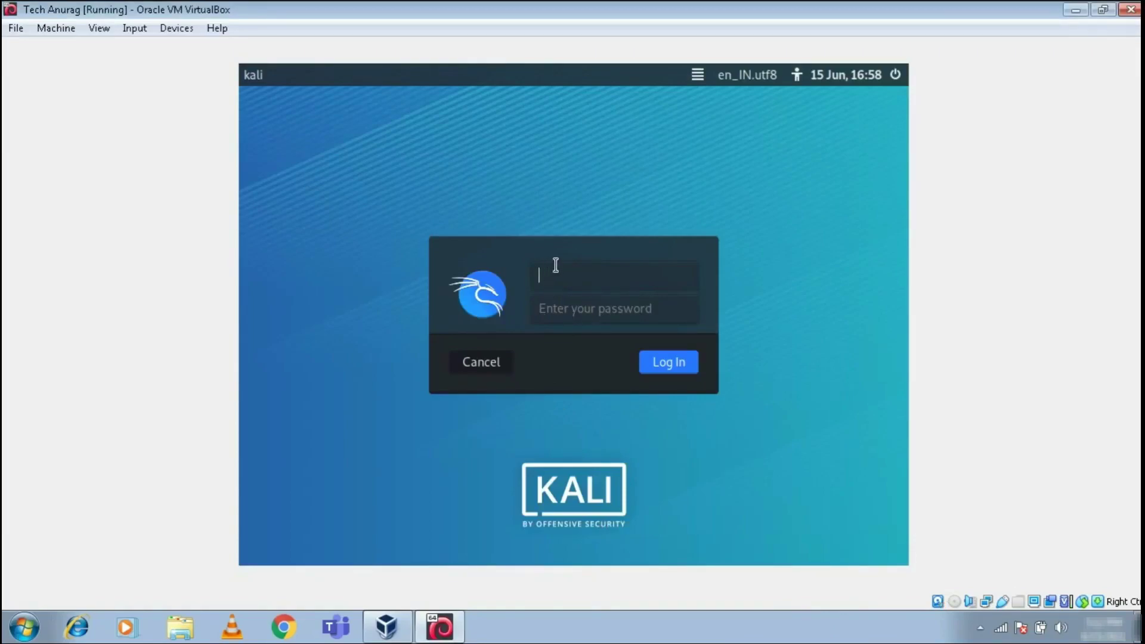
type("techanurag")
left_click(556, 308)
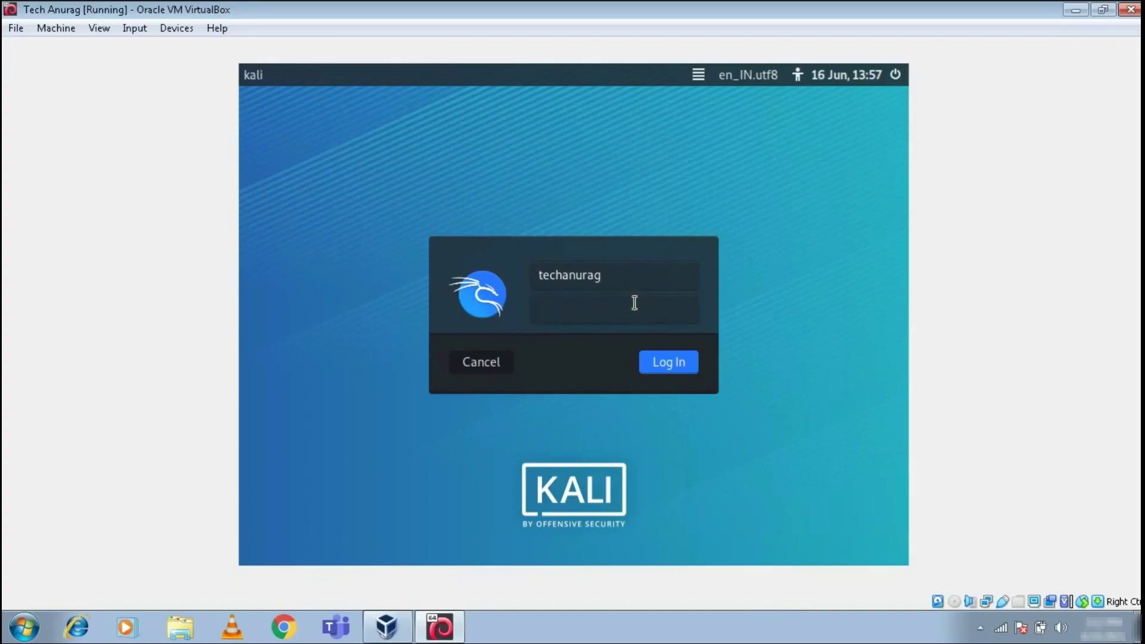
type("*********")
left_click(679, 364)
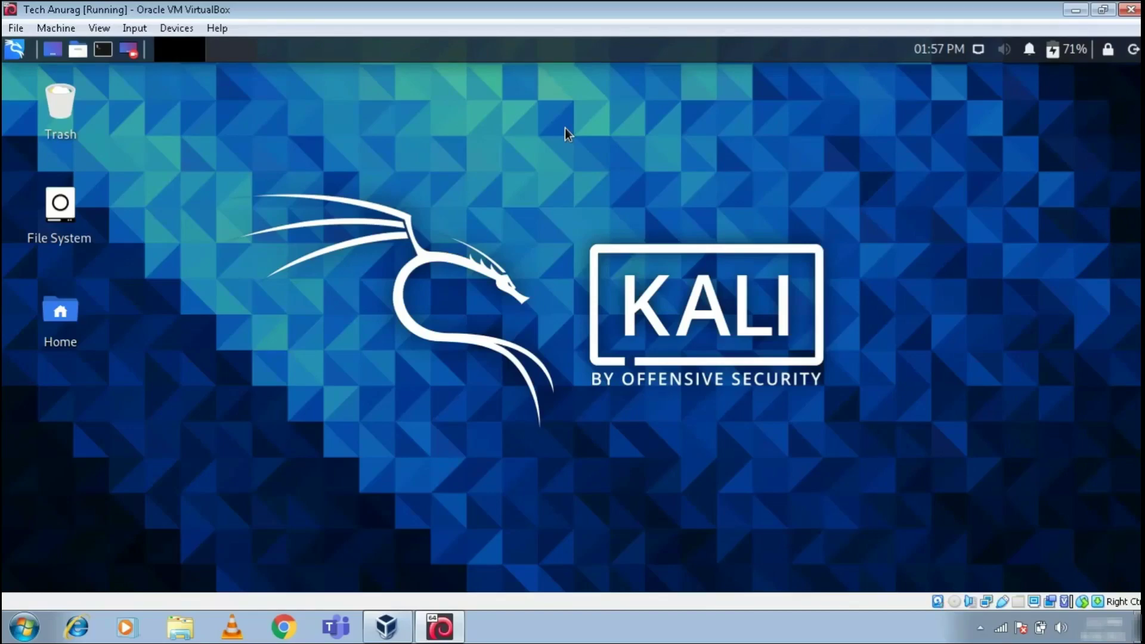
- Wait for the Kali Xfce desktop with Trash, File System and Home icons to load
left_click(737, 642)
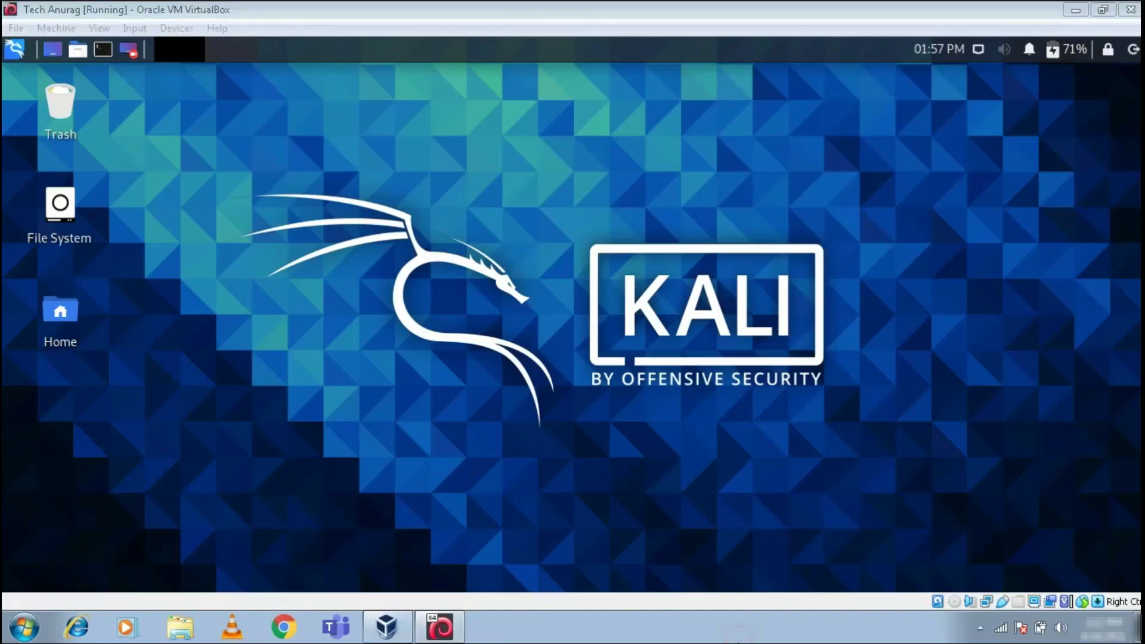